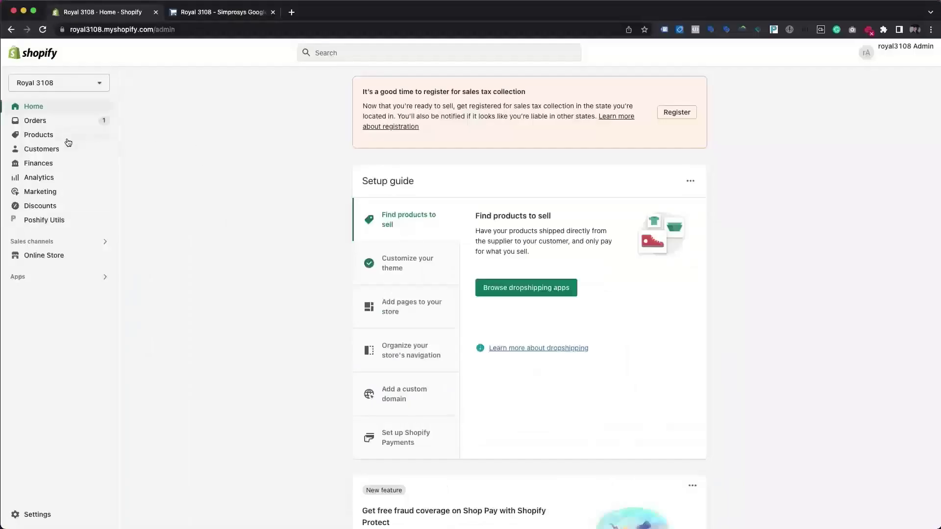
Select the H5223 party dress in the active Online Store products list and open it in a new tab.
left_click(66, 138)
left_click(143, 383)
left_click(294, 354, "super")
left_click(332, 15)
scroll(490, 392, "down", 7)
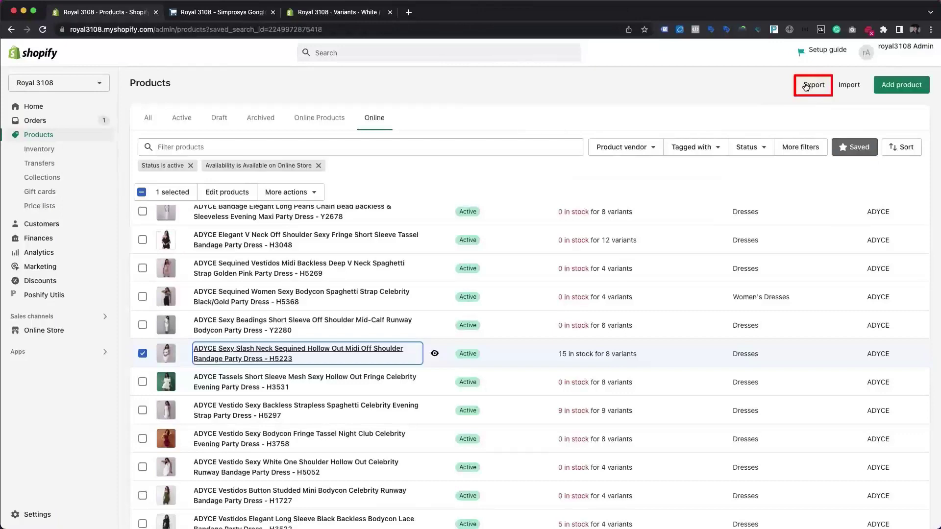
Export only the one selected H5223 product to CSV and open the downloaded products_export file.
left_click(806, 87)
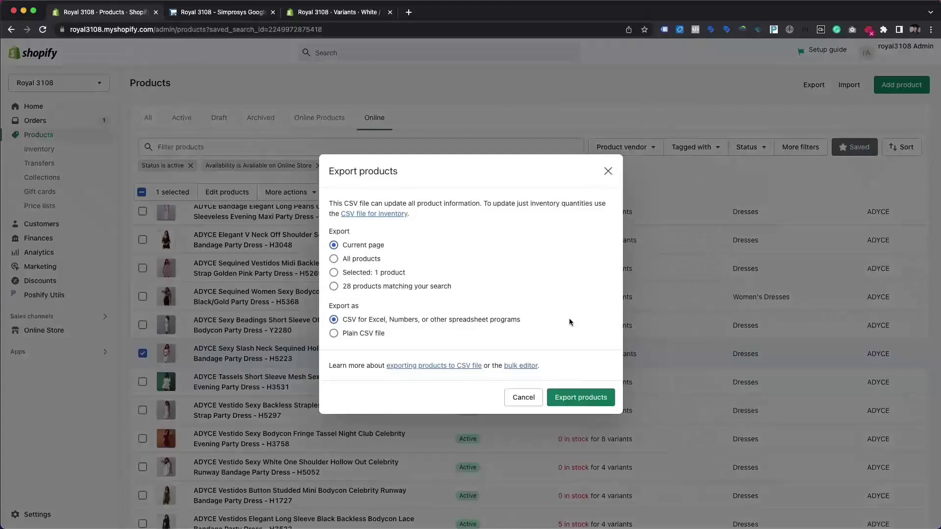
left_click(371, 272)
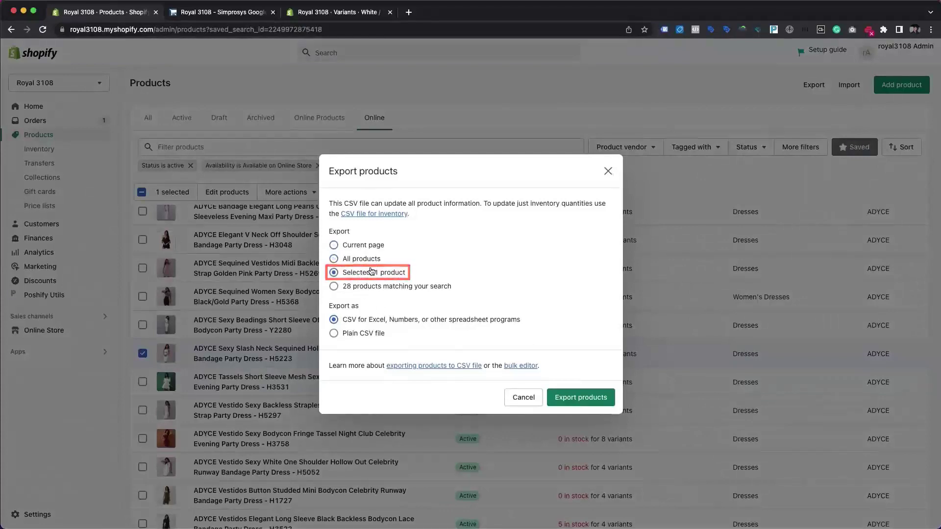
left_click(574, 396)
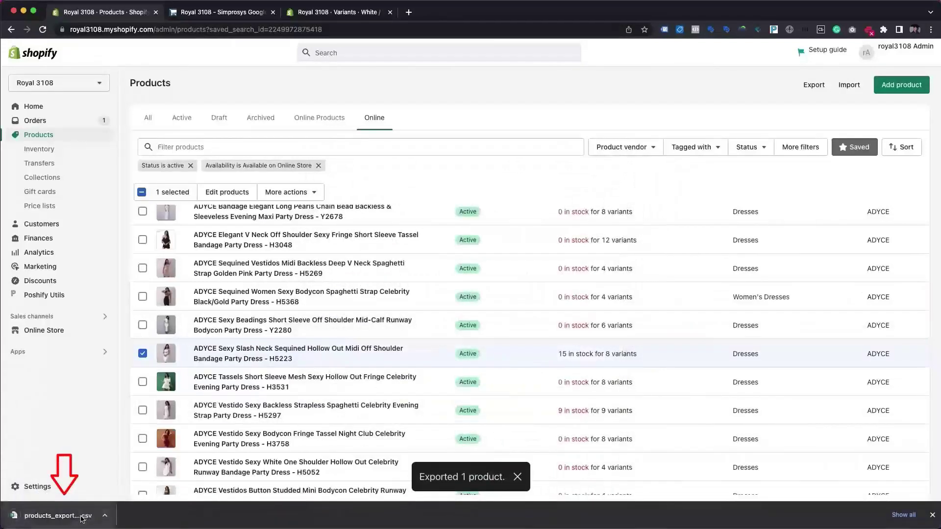
left_click(82, 519)
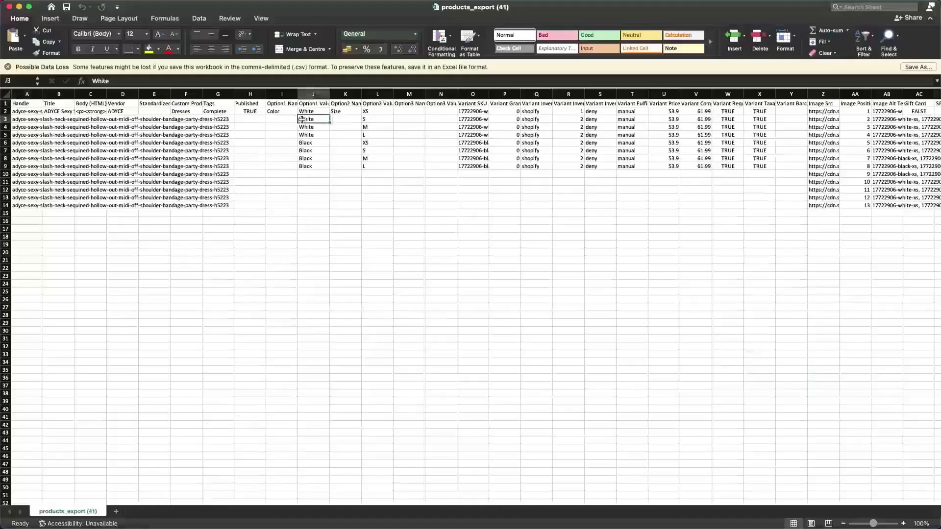
Fill 39.99 into Cost per item cells AV2:AV9 for all eight variants, then return to Chrome.
left_click(305, 118)
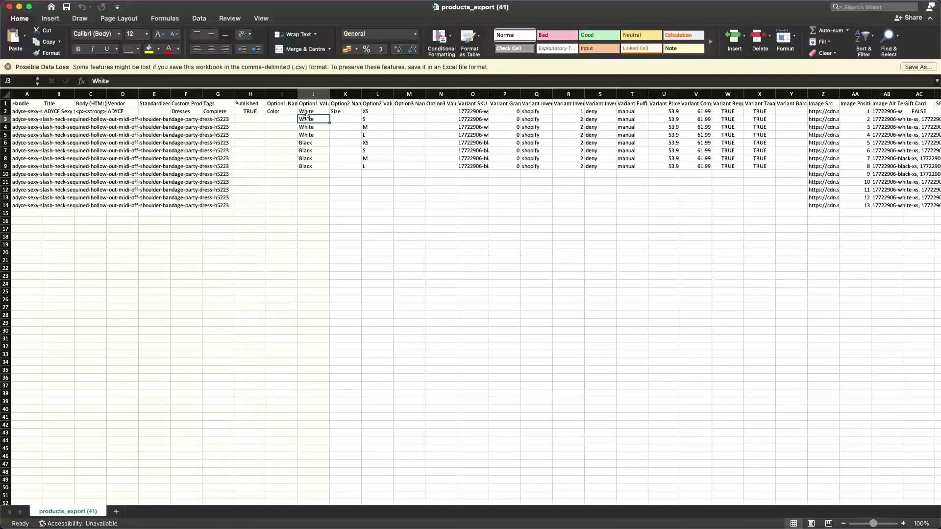
key("Right")
key("Right")
key("Right")
key("Right")
key("Right")
key("Right")
key("Right")
key("Right")
key("Right")
key("Right")
key("Right")
key("Right")
key("Right")
key("Right")
key("Right")
key("Right")
key("Right")
key("Right")
key("Right")
key("Right")
left_click(850, 111)
key("ctrl+shift+Down")
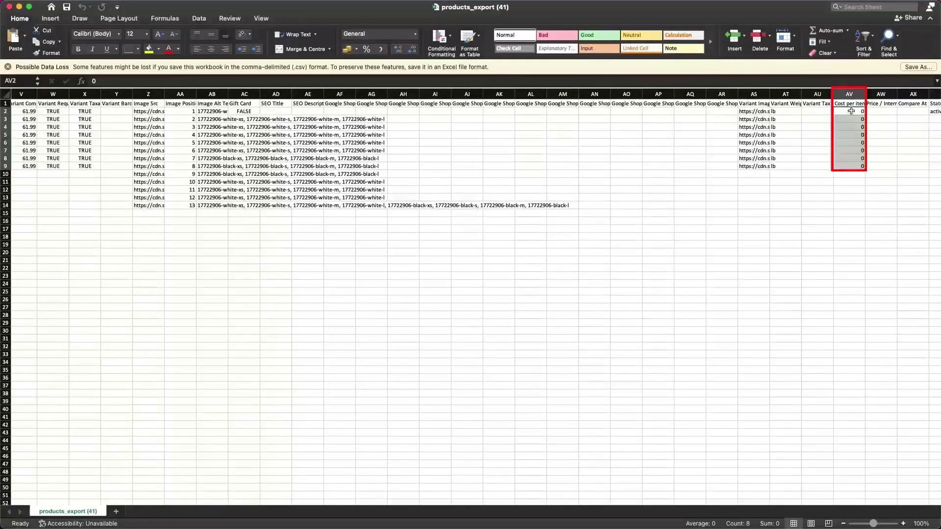
type("39.99")
key("ctrl+Return")
left_click(828, 189)
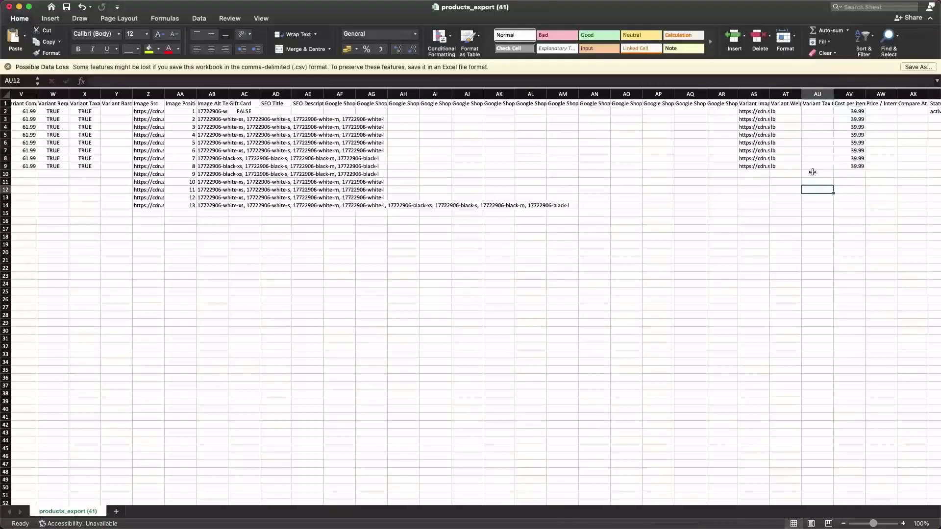
key("super+Tab")
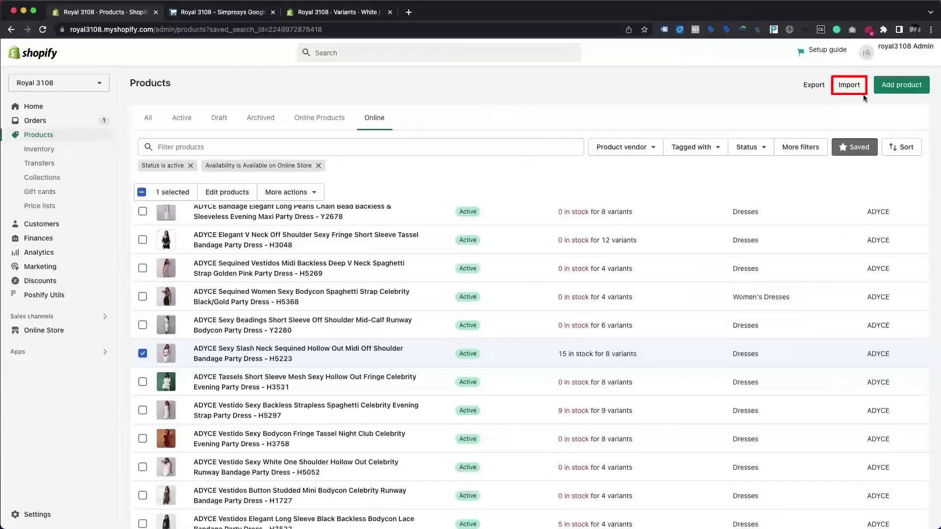
Import products_export (41).csv with overwrite enabled and verify White / XS now costs 39.99.
left_click(857, 89)
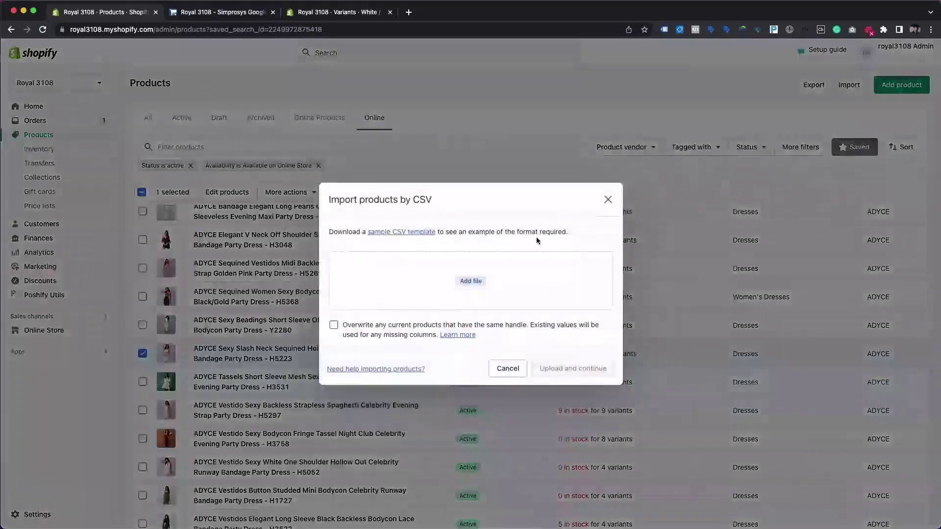
left_click(495, 283)
left_click(414, 208)
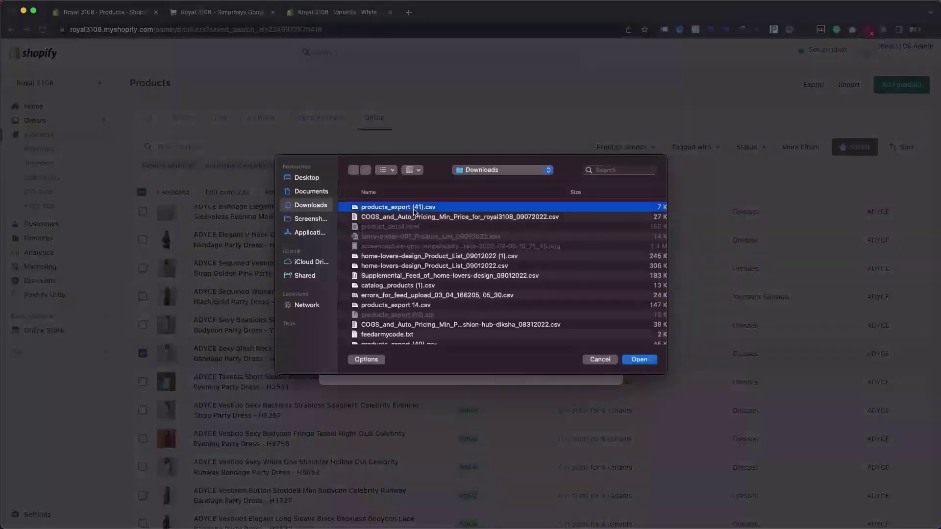
left_click(651, 361)
left_click(405, 330)
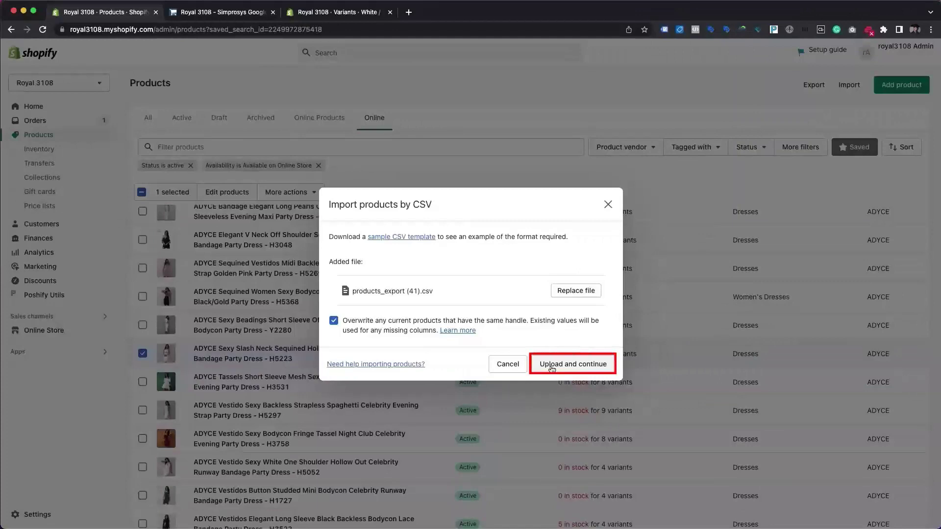
left_click(551, 369)
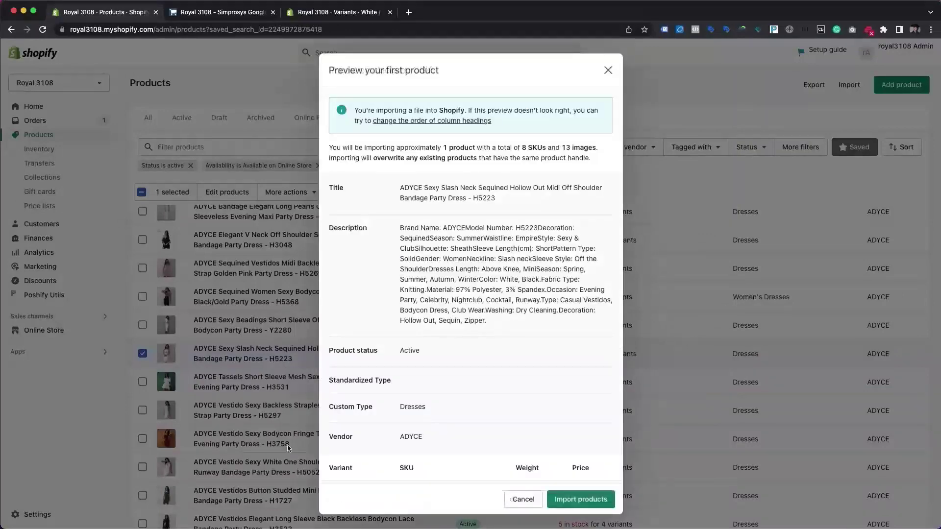
left_click(567, 504)
left_click(630, 329)
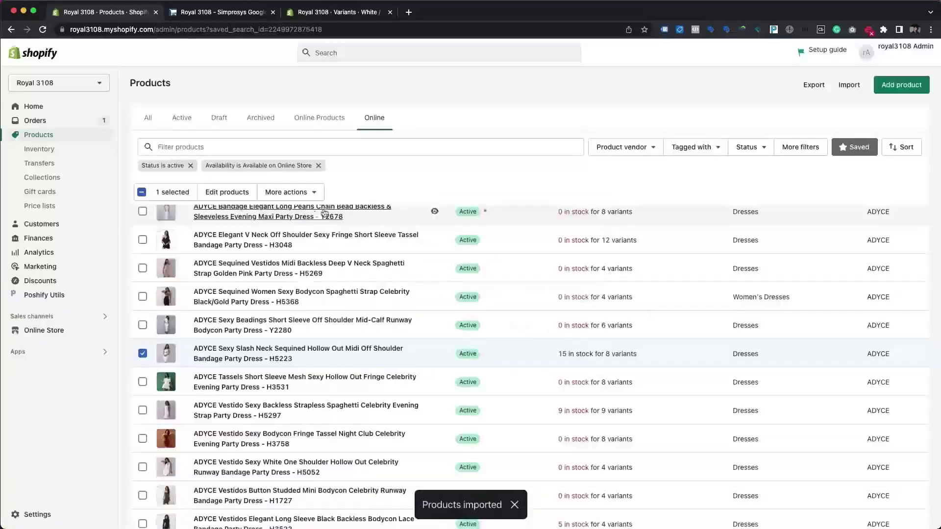
left_click(328, 11)
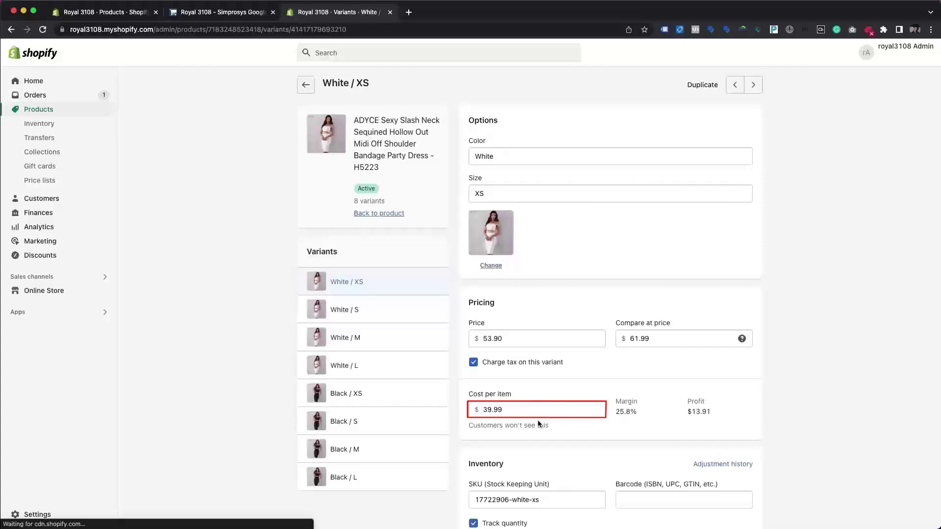
left_click(225, 12)
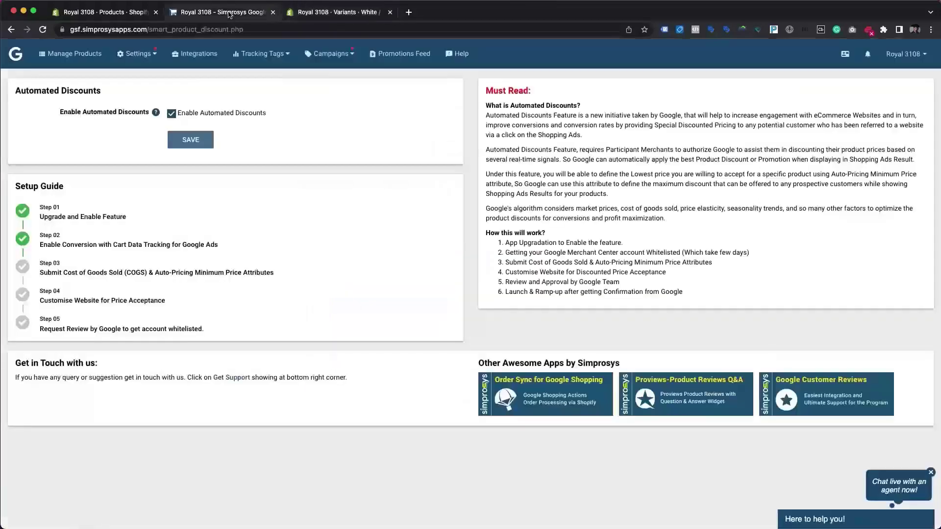
Open the 163-product Manage Products list and review the H5223 dress's feed details.
left_click(71, 61, "super")
left_click(313, 17)
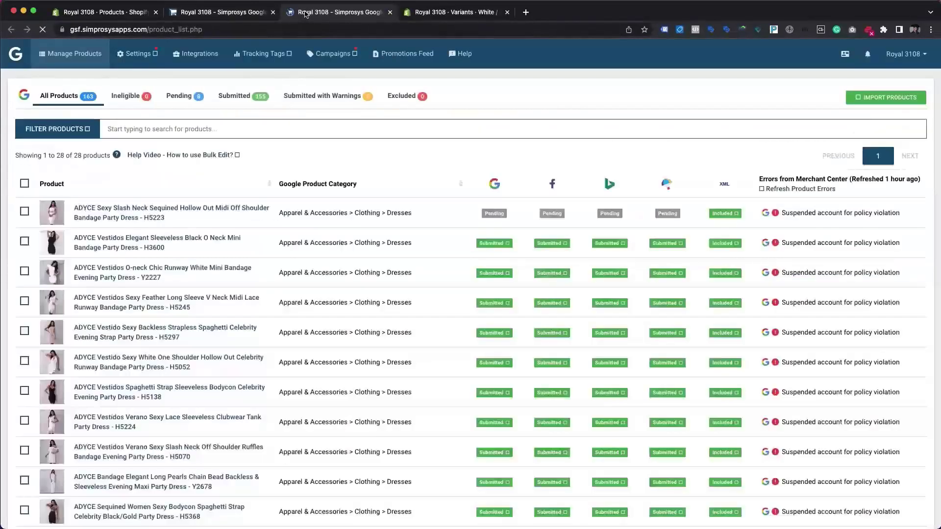
left_click(167, 207)
scroll(309, 269, "down", 15)
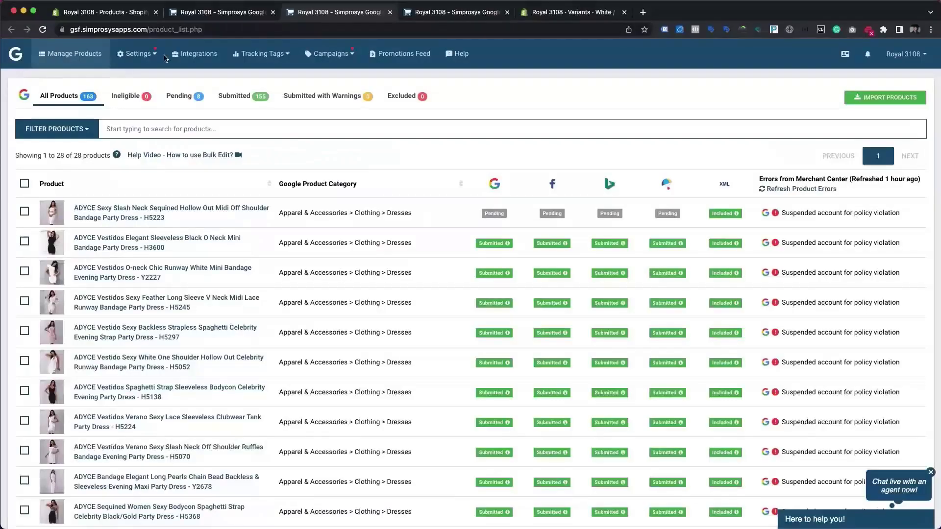
mouse_move(152, 59)
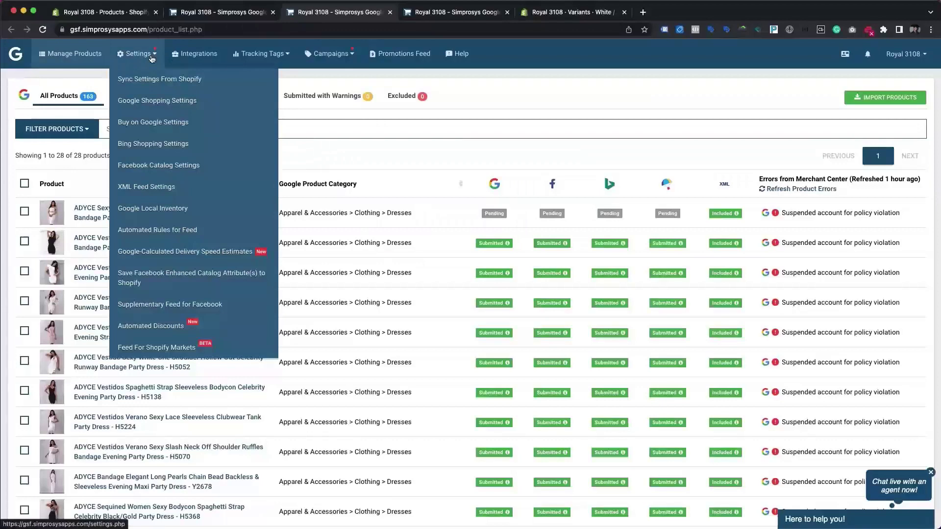
Start a new Cost Of Goods Sold automated rule with its condition based on Price.
left_click(140, 234)
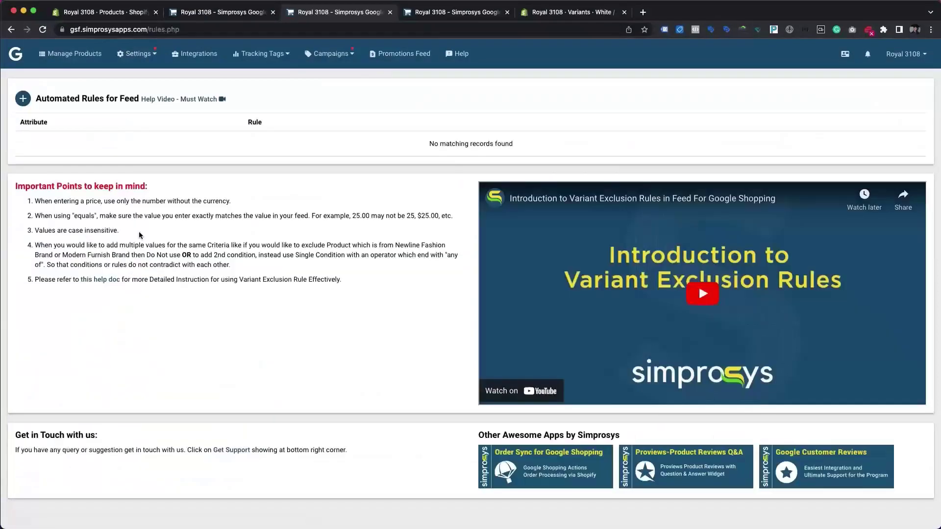
left_click(28, 104)
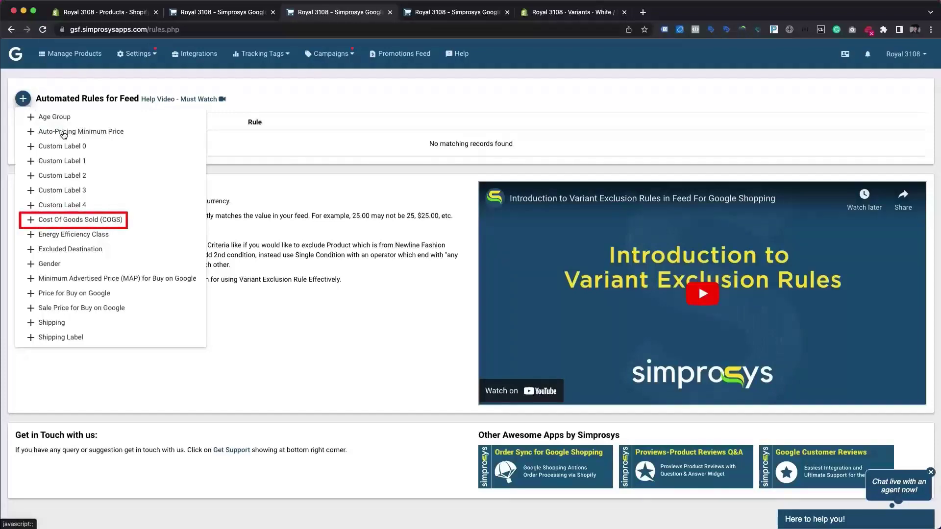
left_click(66, 221)
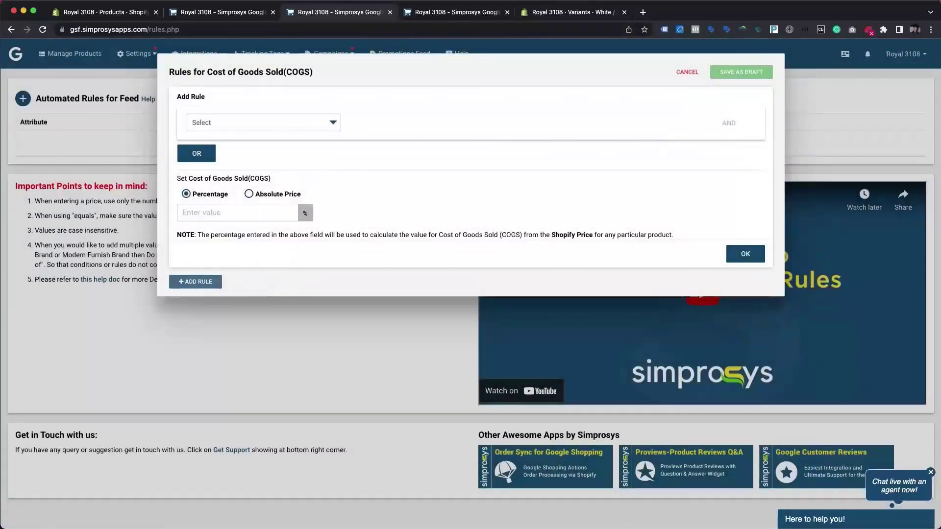
left_click(308, 128)
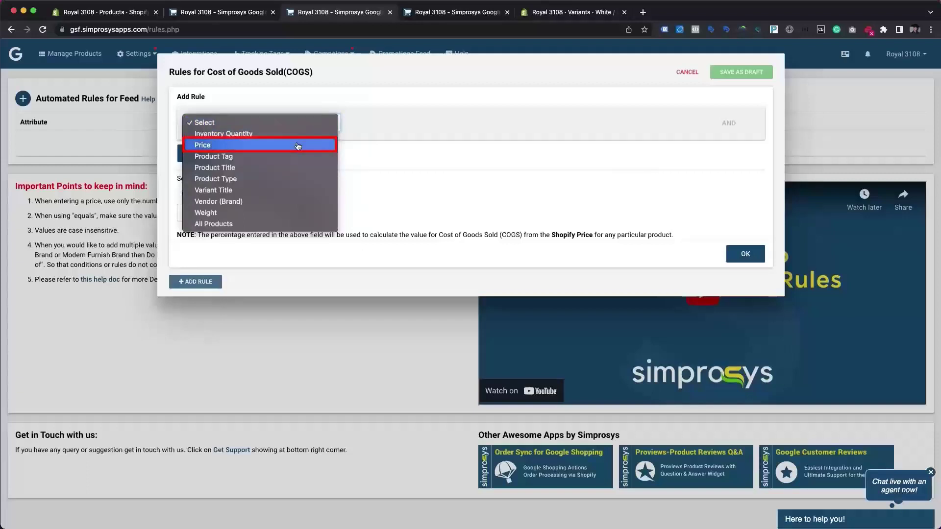
left_click(298, 145)
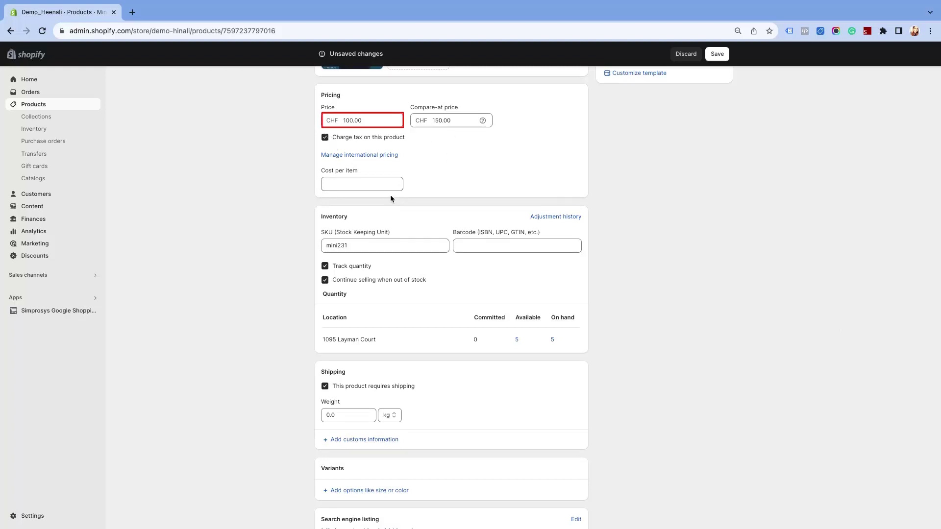
Set the condition to Price is less than or equal to 50.00 with 55.00% COGS, and confirm.
mouse_move(721, 3)
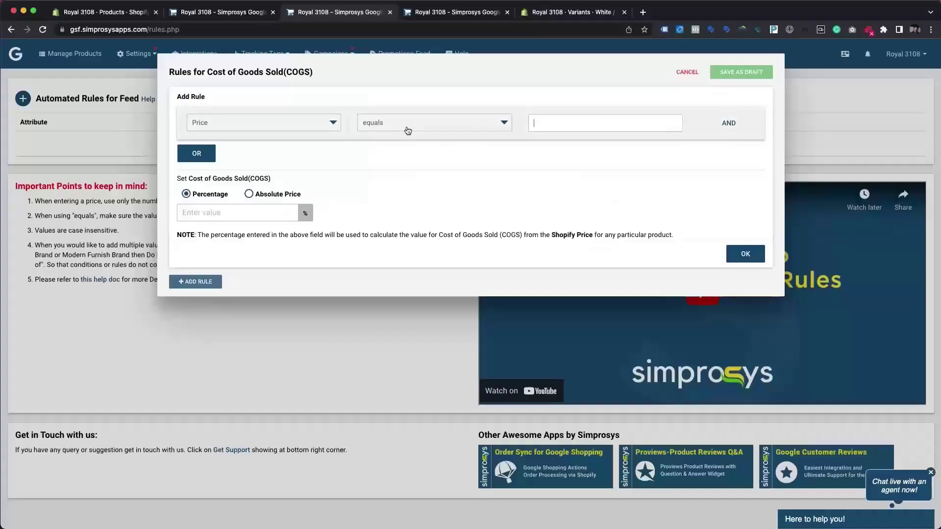
left_click(406, 128)
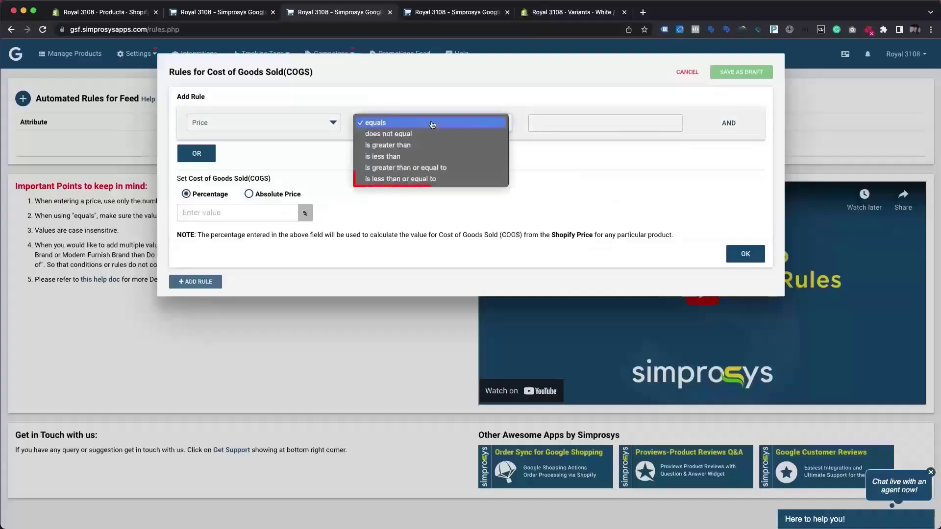
left_click(412, 179)
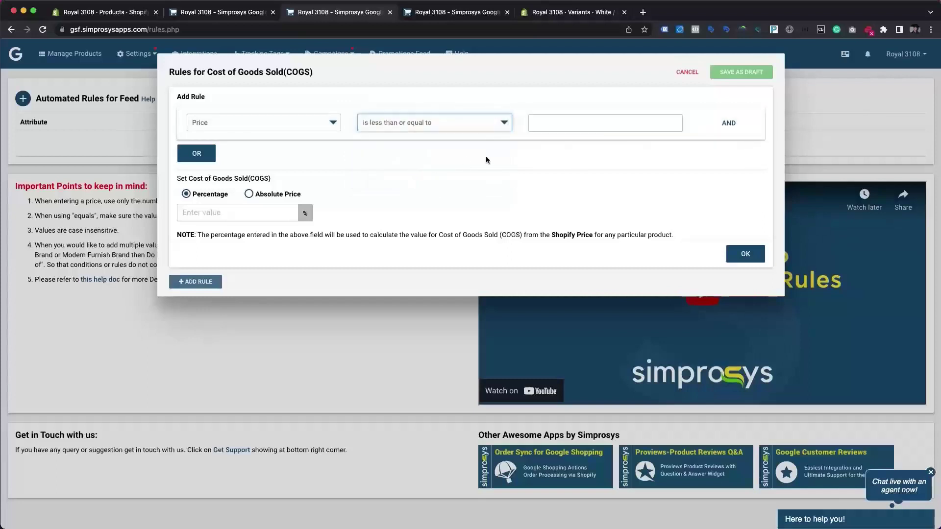
left_click(543, 120)
type("50.00")
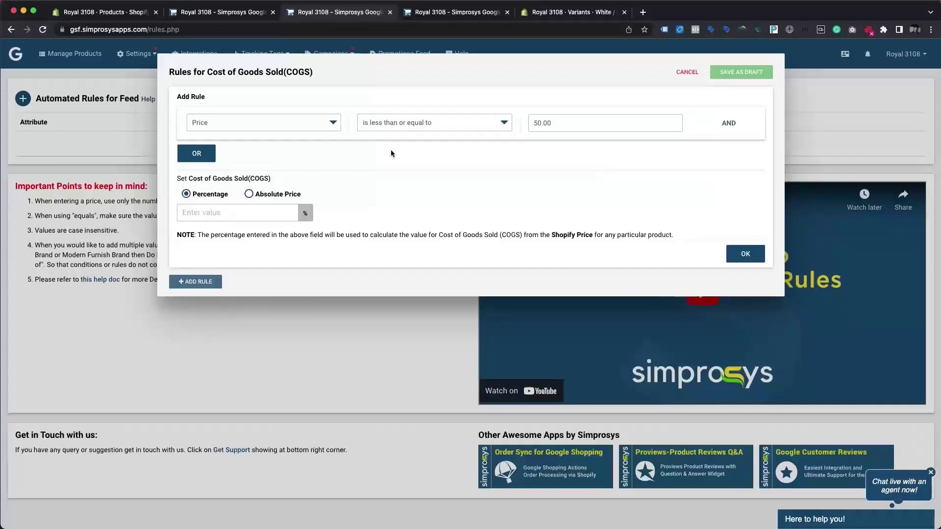
left_click(240, 214)
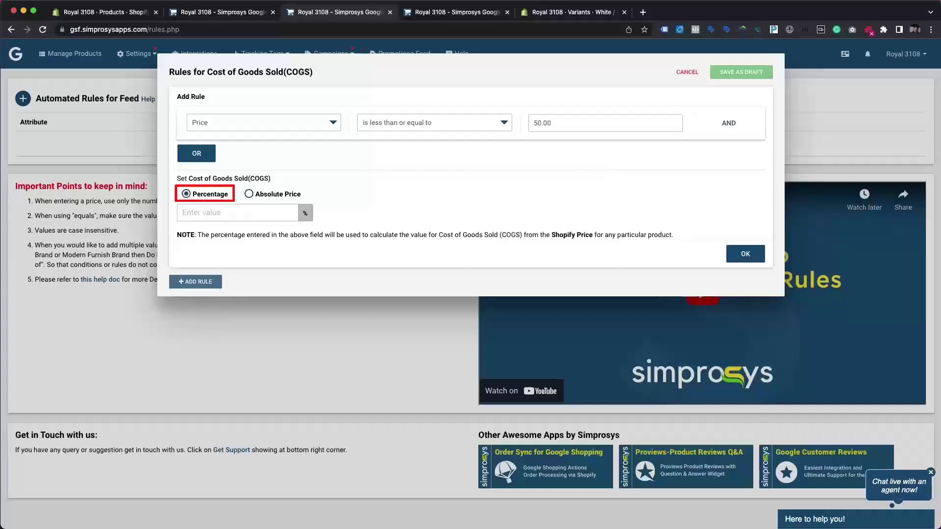
type("55.00")
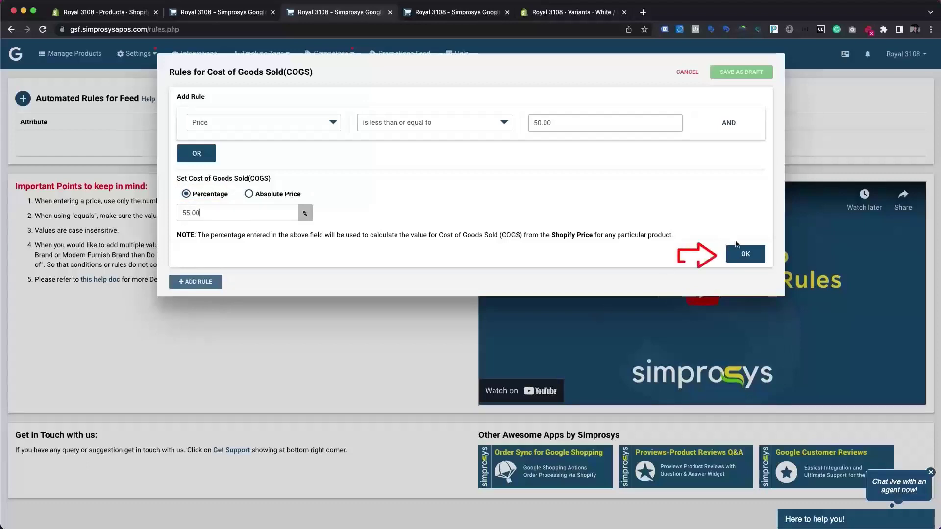
left_click(741, 257)
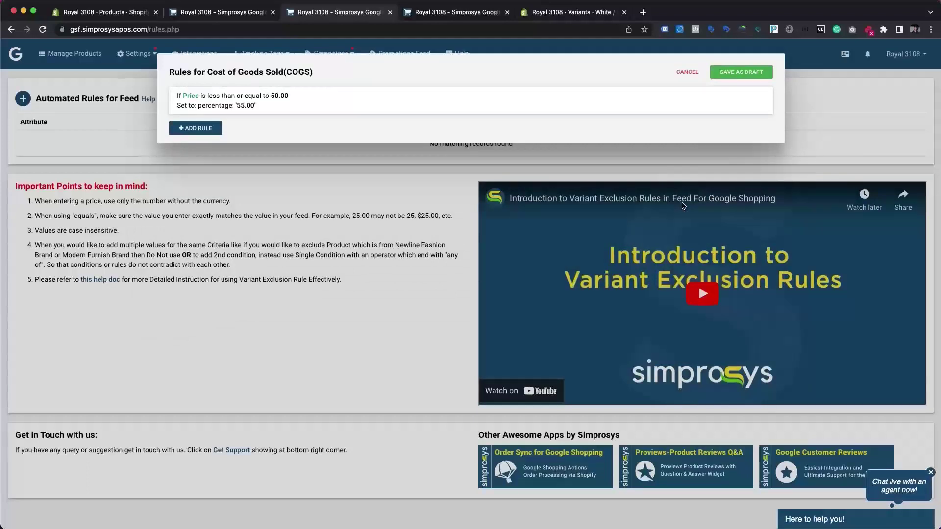
Add a second COGS rule: Price is greater than 50.00 gets 60.00%.
left_click(202, 129)
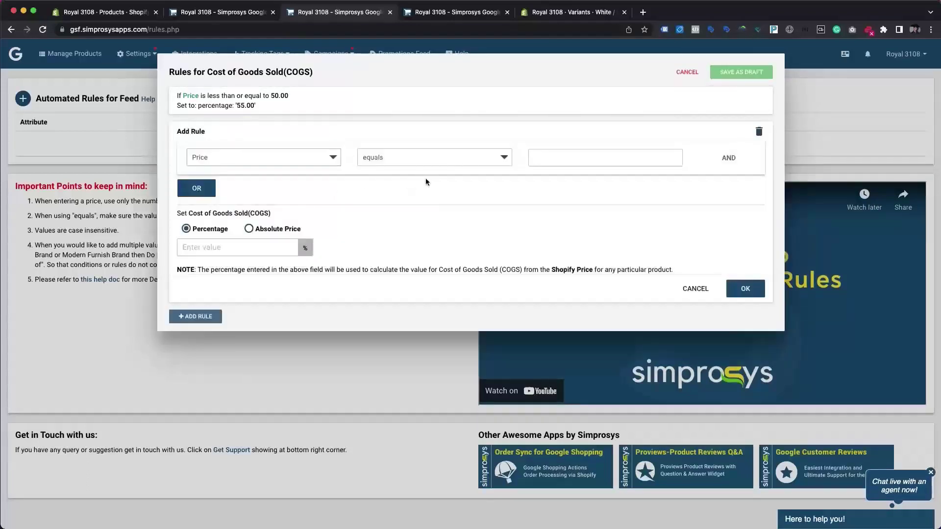
left_click(490, 163)
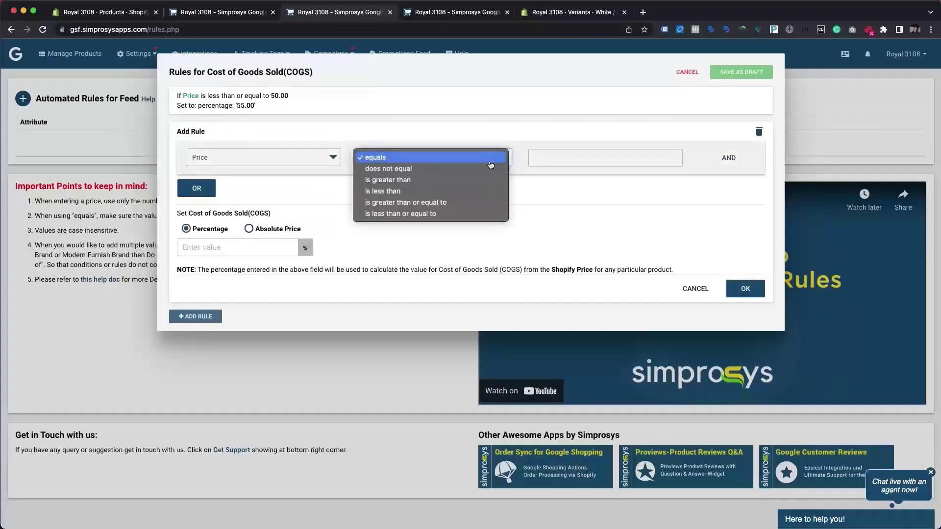
left_click(485, 179)
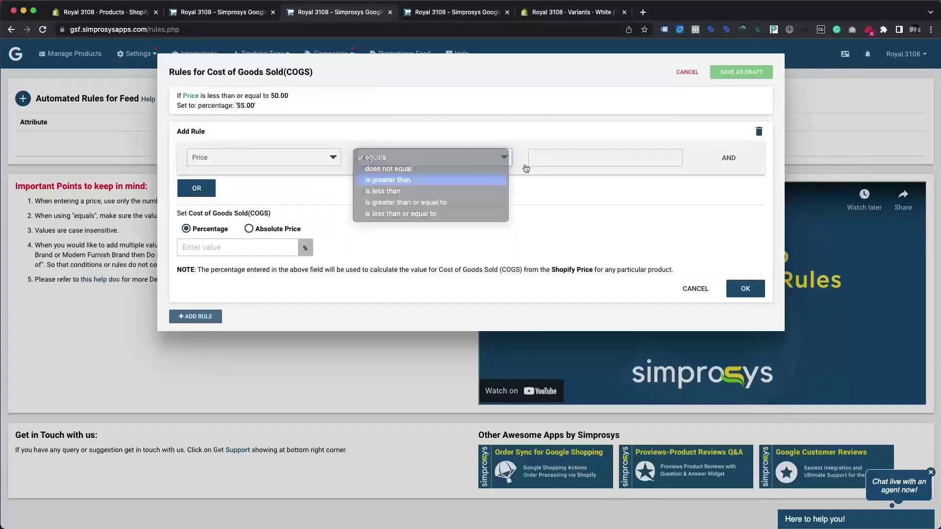
left_click(542, 158)
type("50.00")
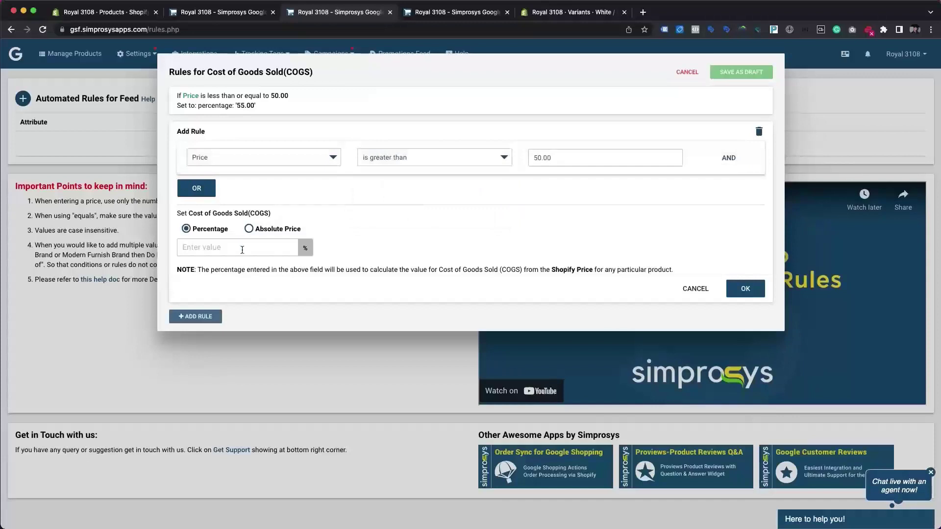
left_click(209, 250)
type("60.00")
left_click(736, 289)
Save both COGS rules as a draft.
mouse_move(736, 108)
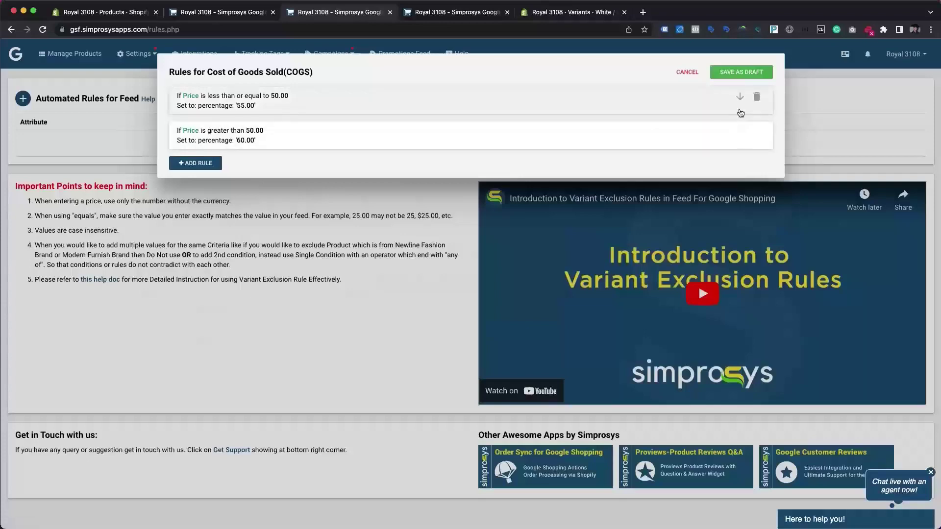
left_click(741, 73)
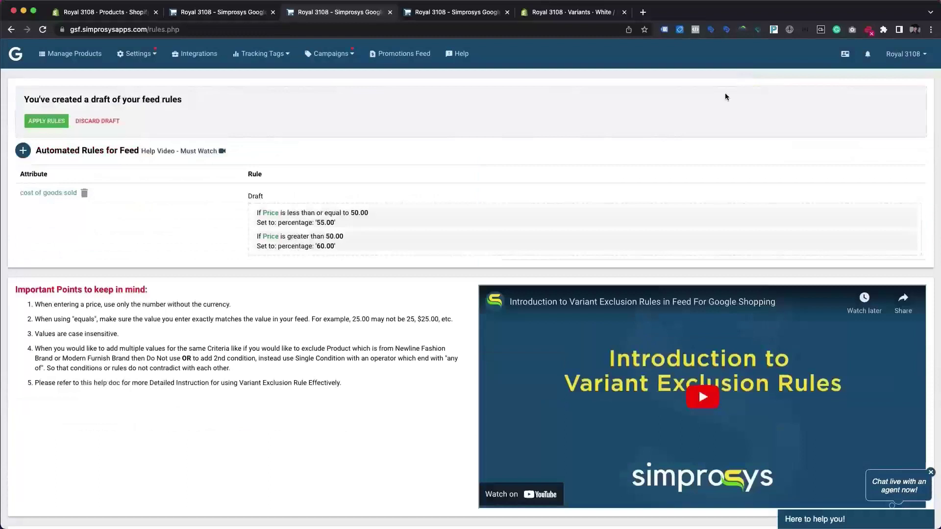
scroll(571, 189, "down", 1)
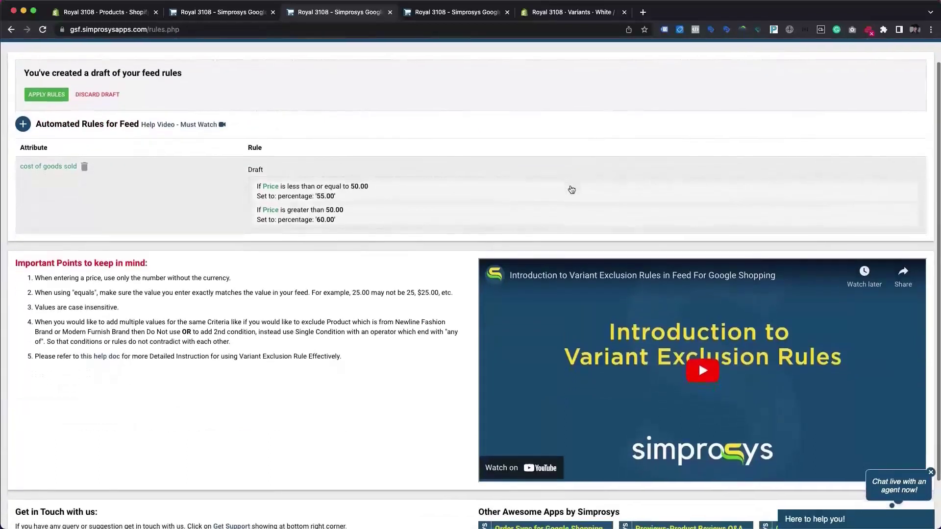
scroll(572, 189, "down", 1)
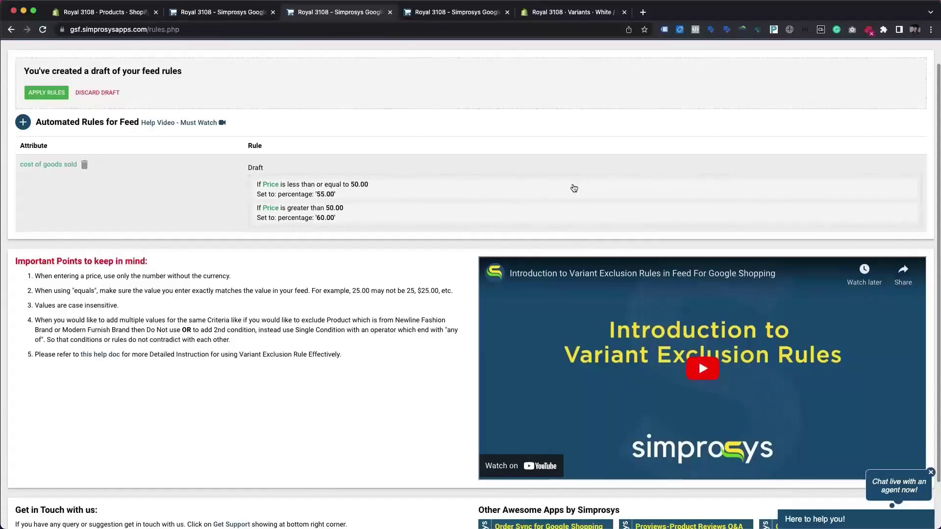
Start an Auto-Pricing Minimum Price rule with the condition Price is less than or equal to.
left_click(23, 123)
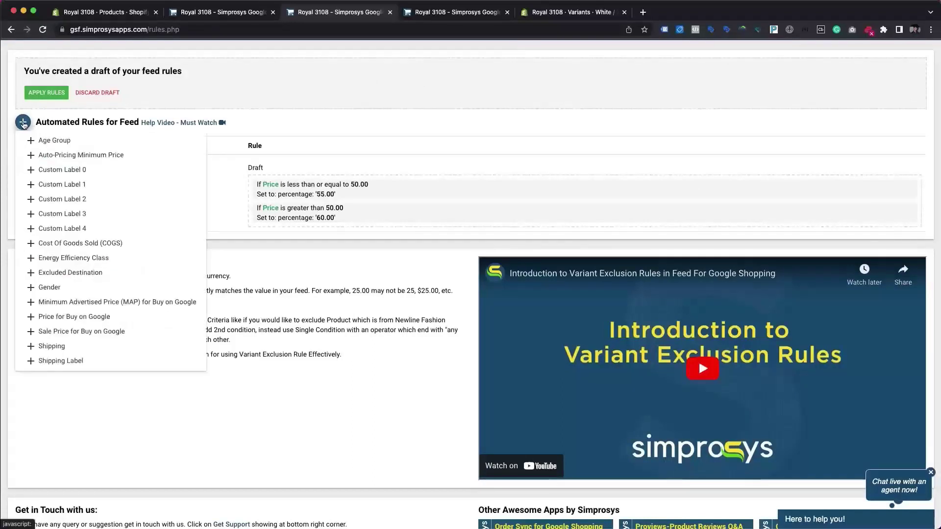
left_click(70, 155)
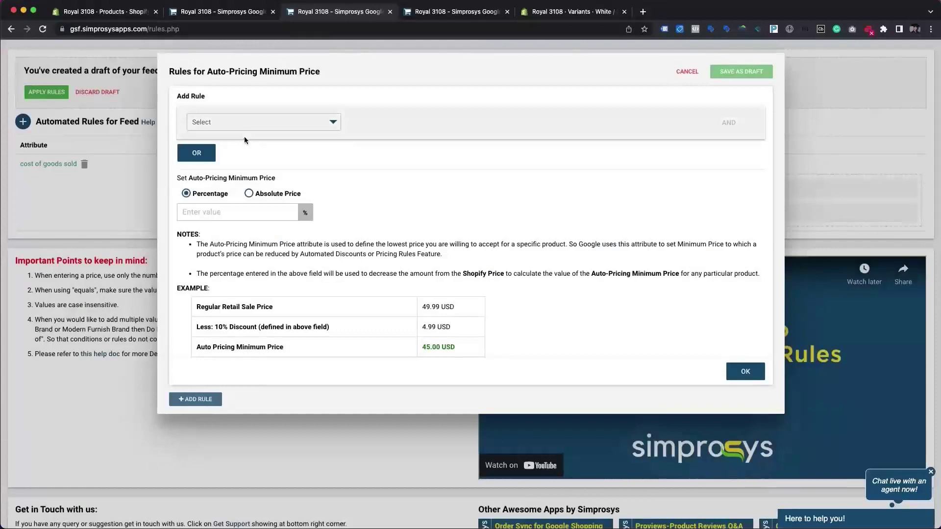
left_click(243, 123)
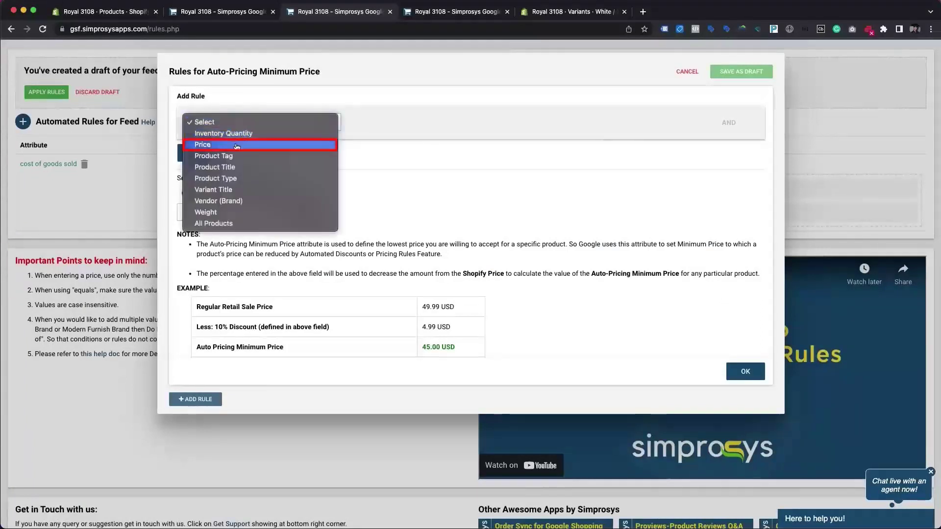
left_click(236, 145)
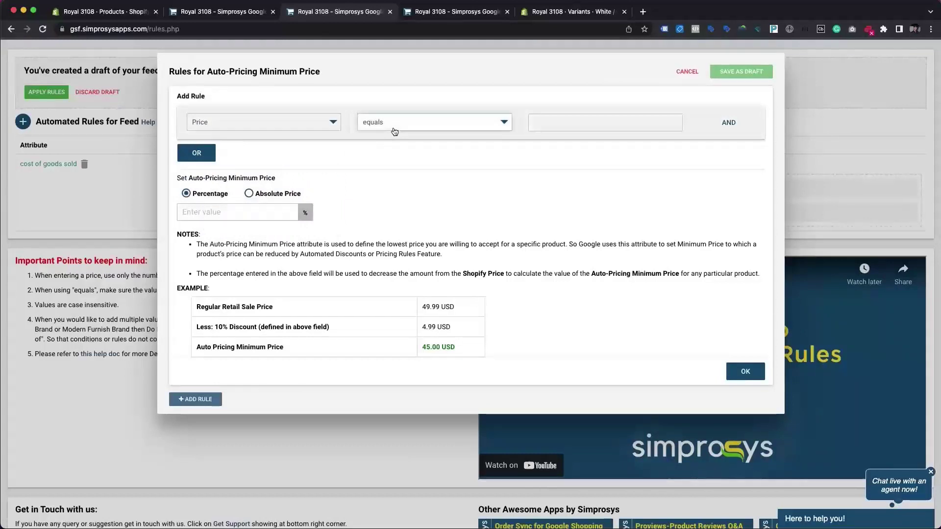
left_click(392, 129)
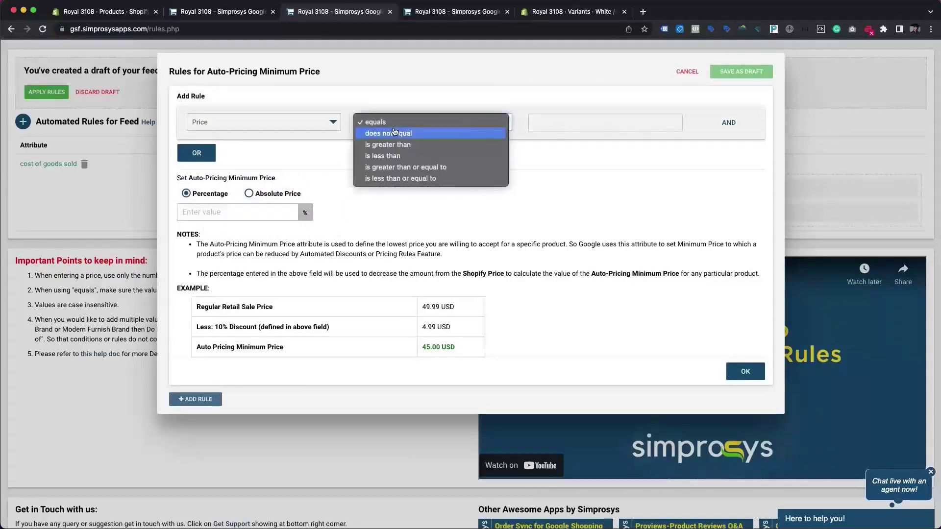
left_click(388, 180)
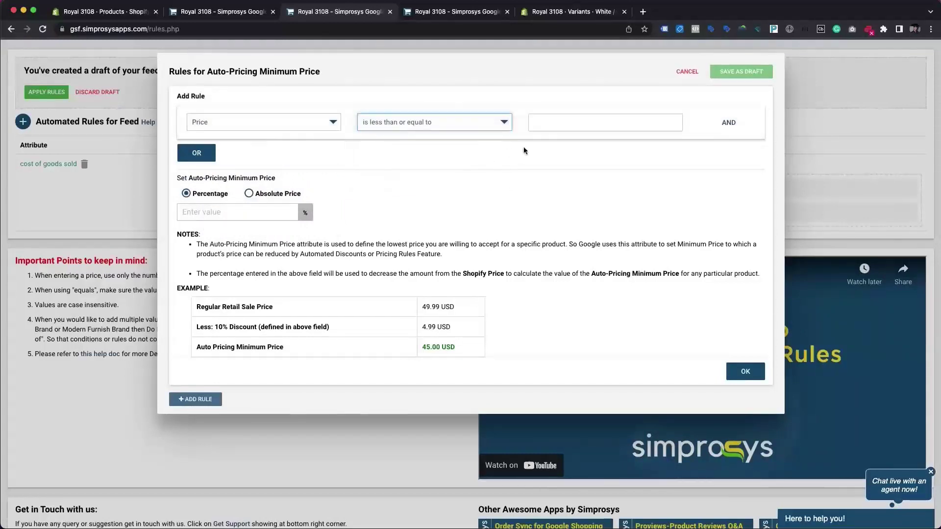
Set the price threshold to 50.00 and the minimum price percentage to 10.00, then confirm.
left_click(591, 125)
type("50.00")
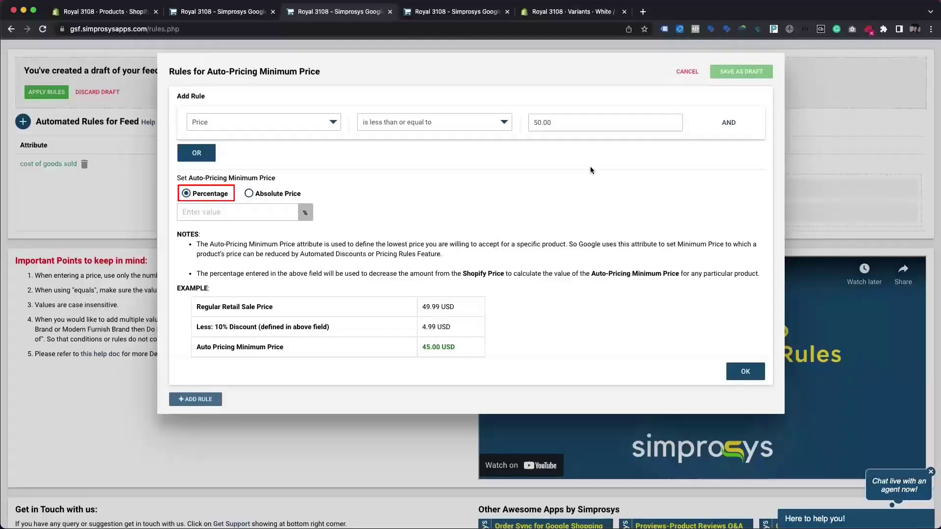
left_click(290, 209)
type("10.00")
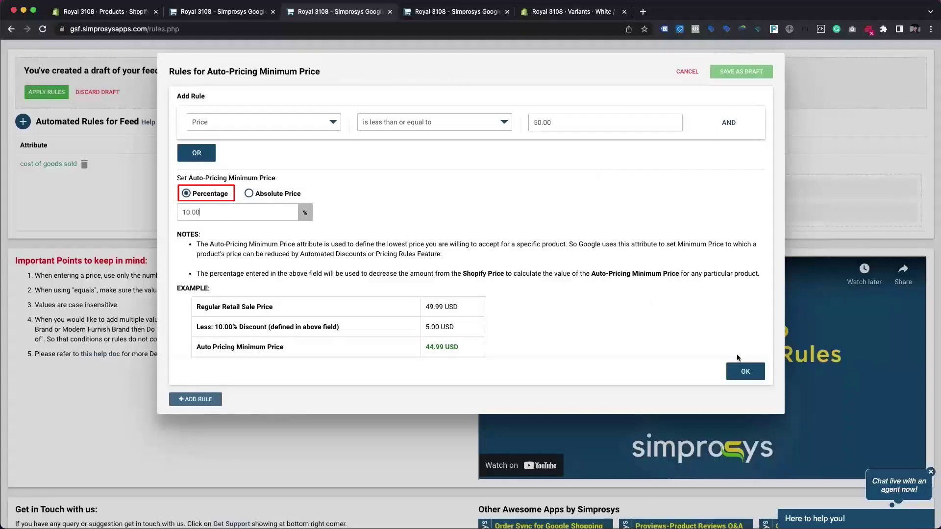
left_click(746, 371)
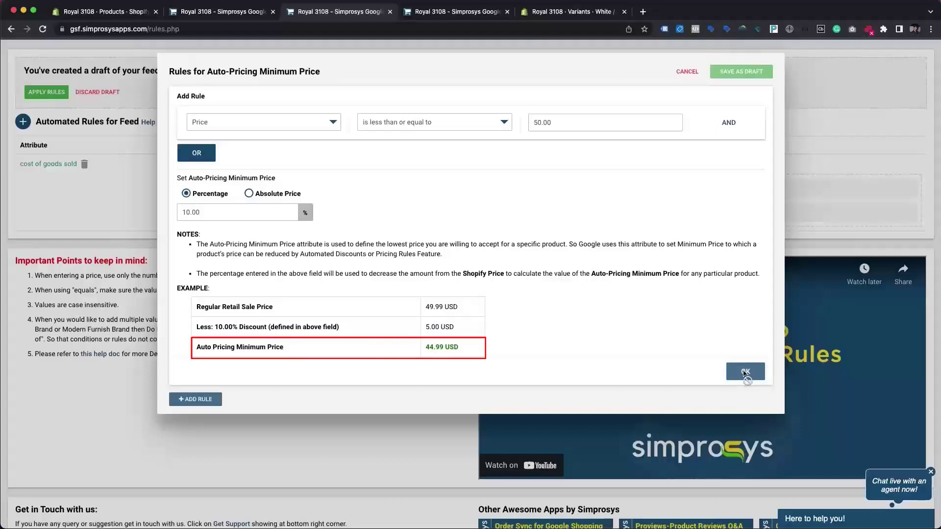
left_click(746, 371)
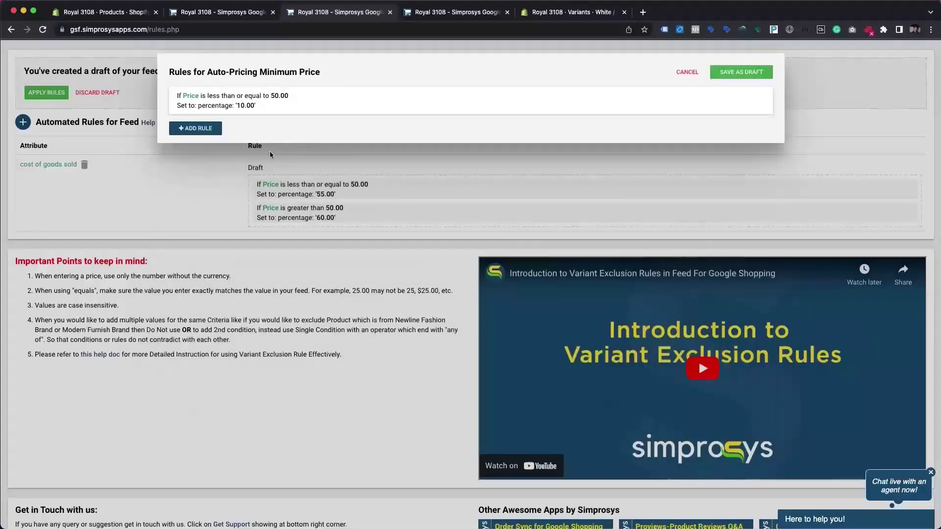
left_click(204, 134)
Add a Price greater than 50.00 rule with a 15.00 absolute price reduction and save as draft.
left_click(225, 156)
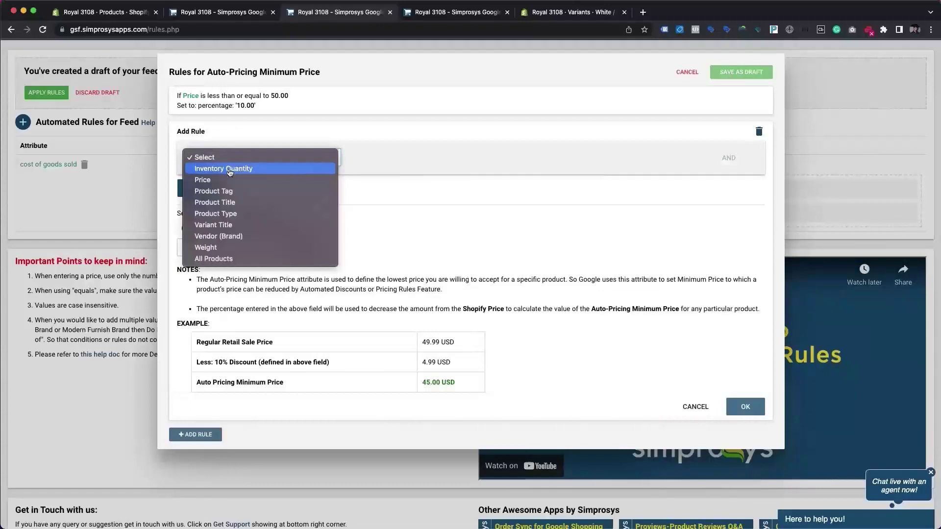
left_click(222, 180)
left_click(371, 155)
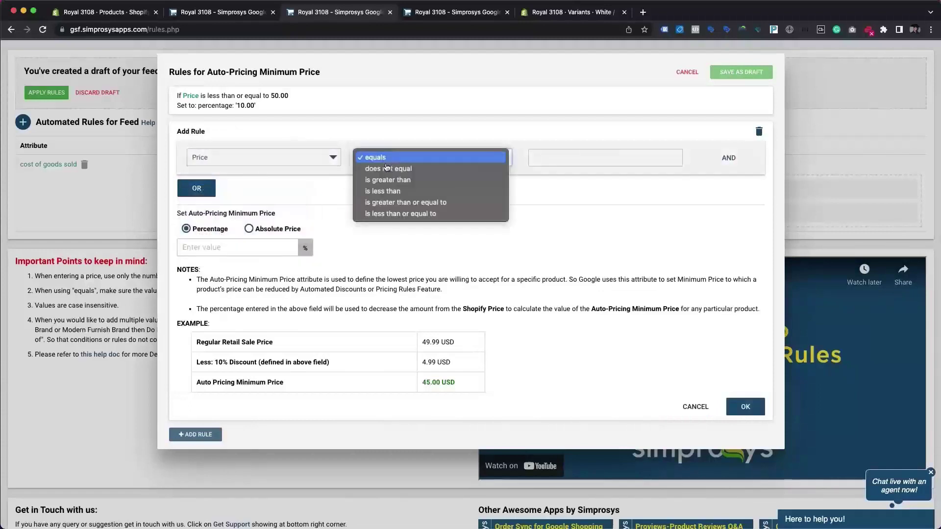
left_click(388, 180)
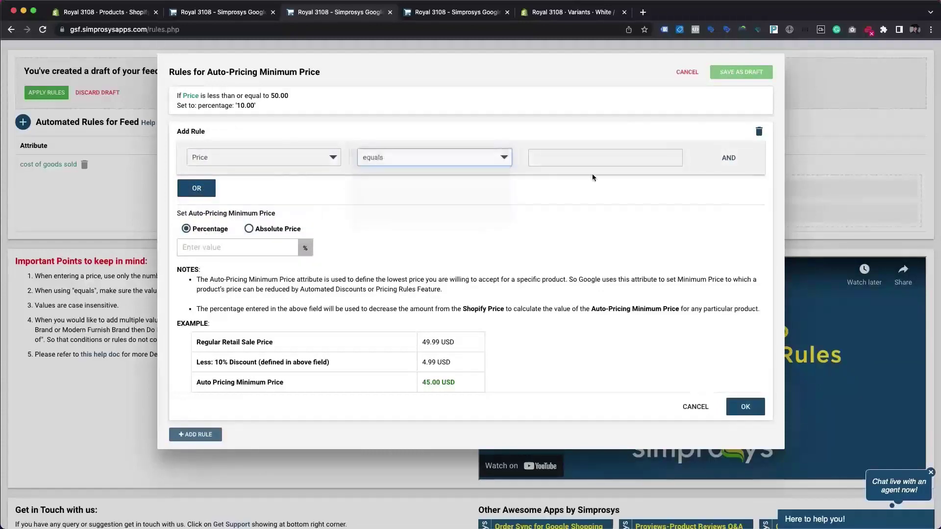
left_click(592, 157)
type("50.00")
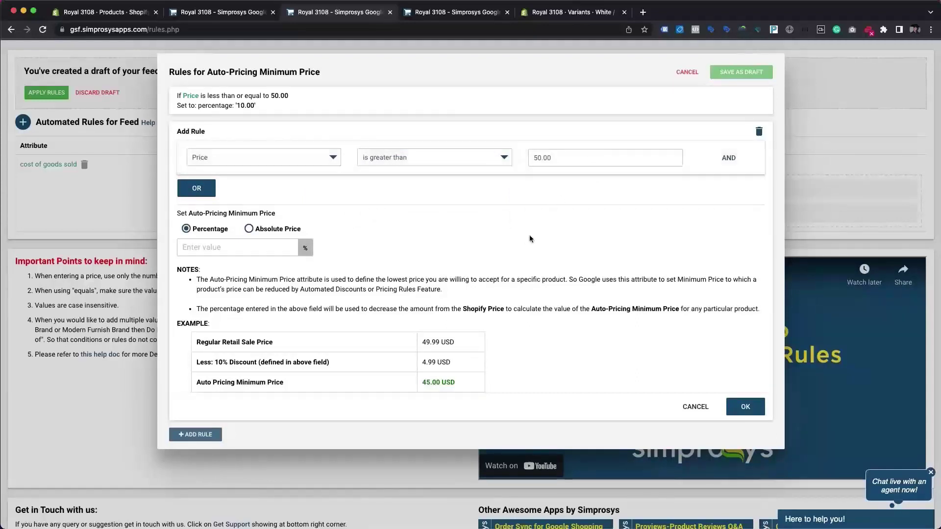
left_click(248, 229)
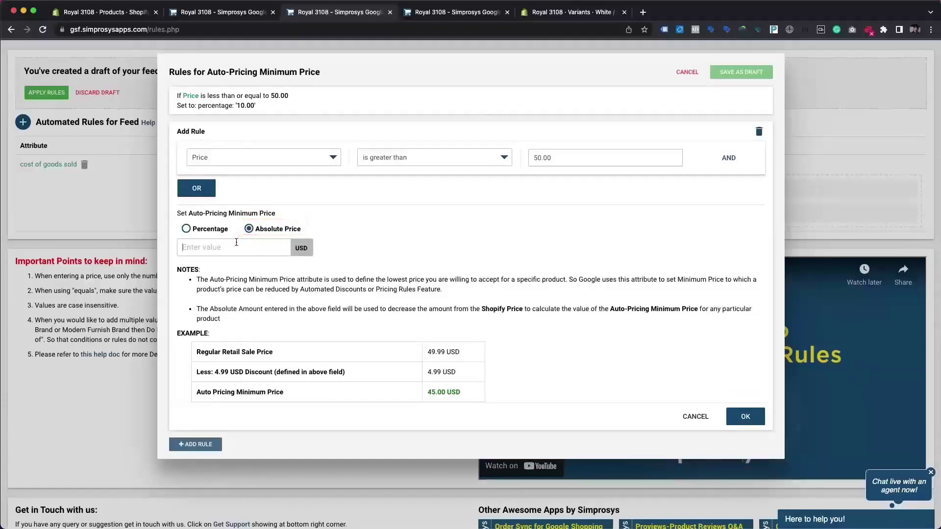
left_click(237, 242)
type("15.00")
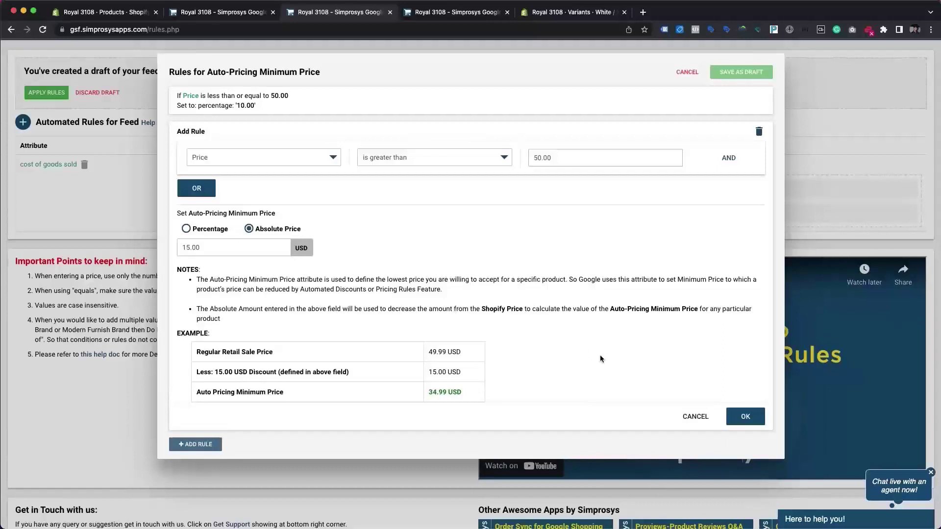
left_click(733, 412)
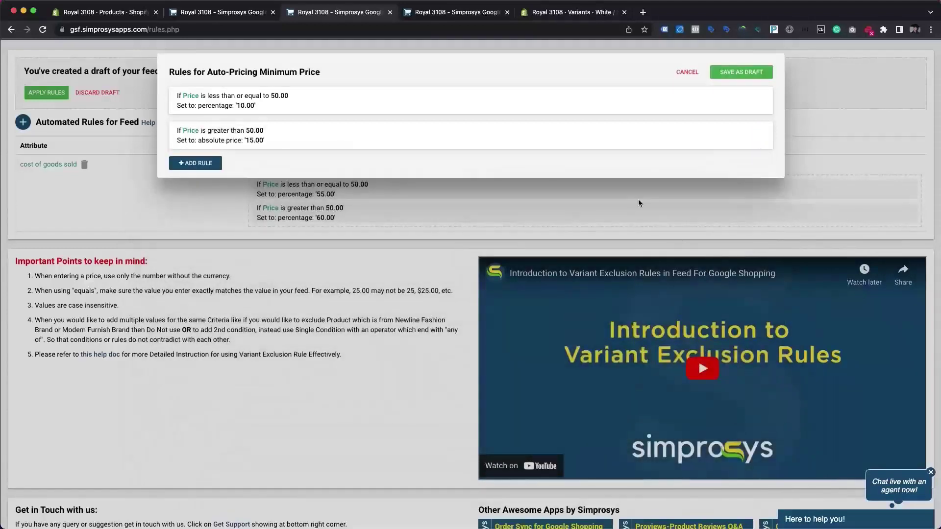
left_click(735, 75)
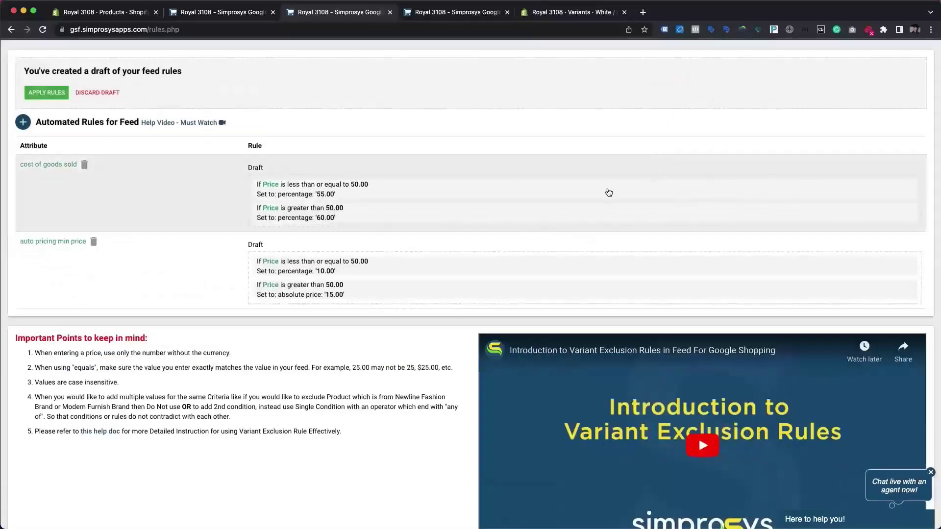
Apply the drafted COGS and auto-pricing minimum price rules and acknowledge the success notice.
scroll(576, 204, "down", 1)
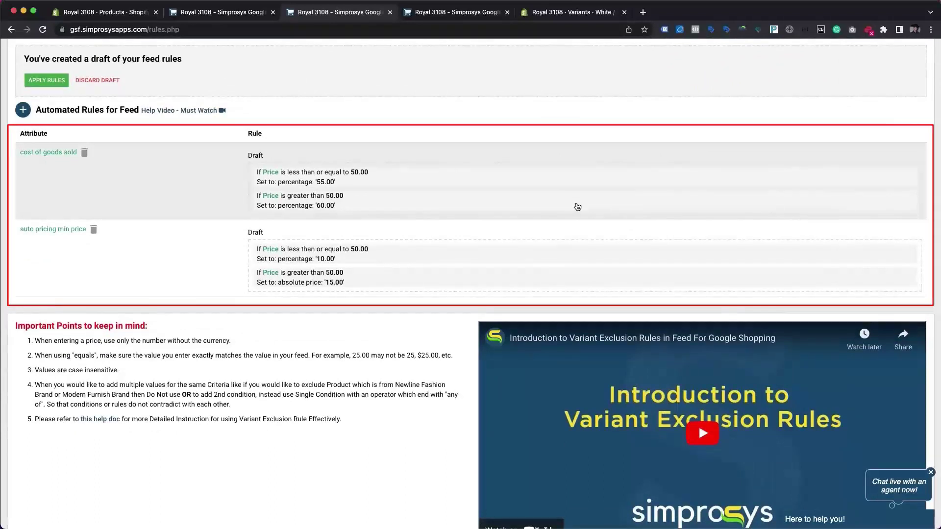
left_click(63, 80)
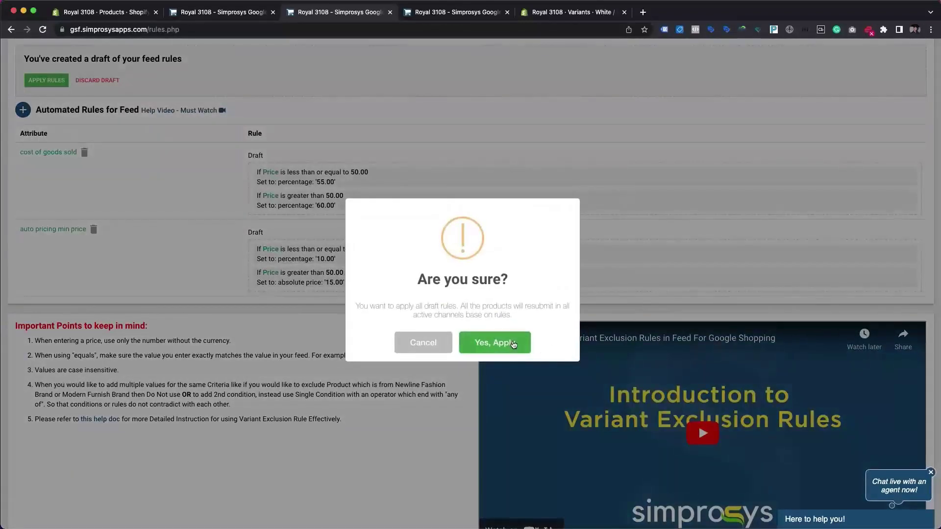
left_click(513, 344)
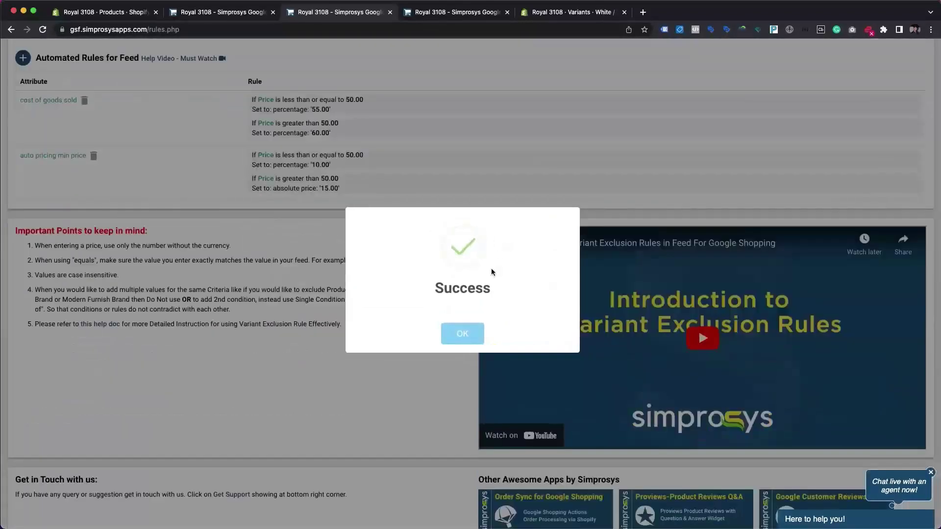
left_click(459, 333)
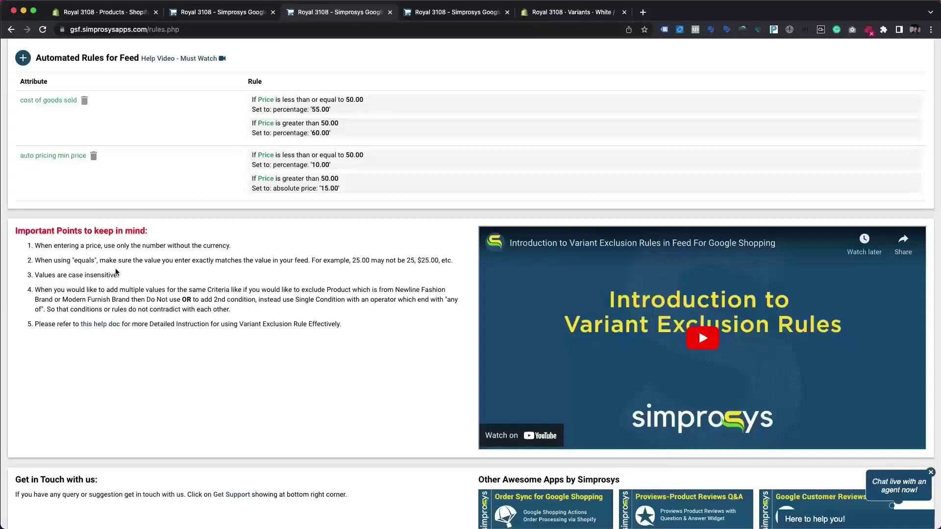
scroll(229, 194, "up", 2)
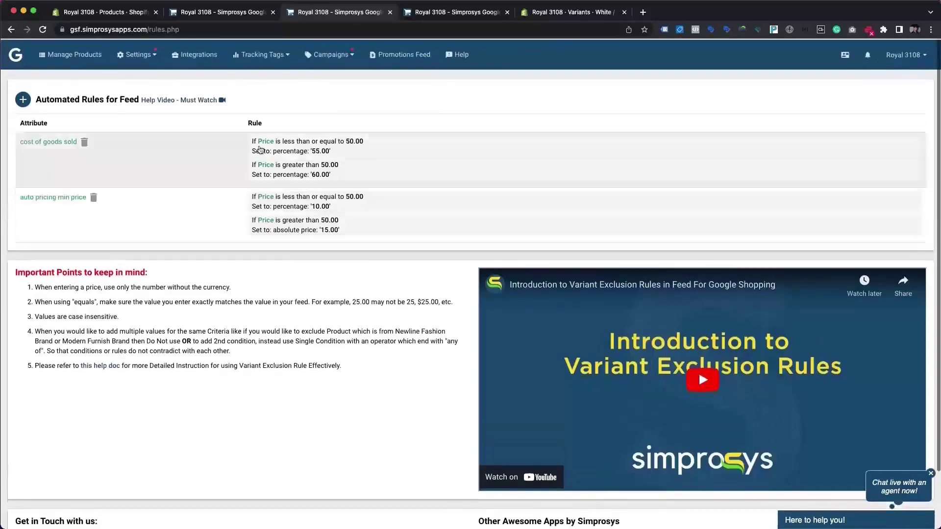
Reload Manage Products so all 163 products show Submitted, then select all 28 listed products.
left_click(71, 61)
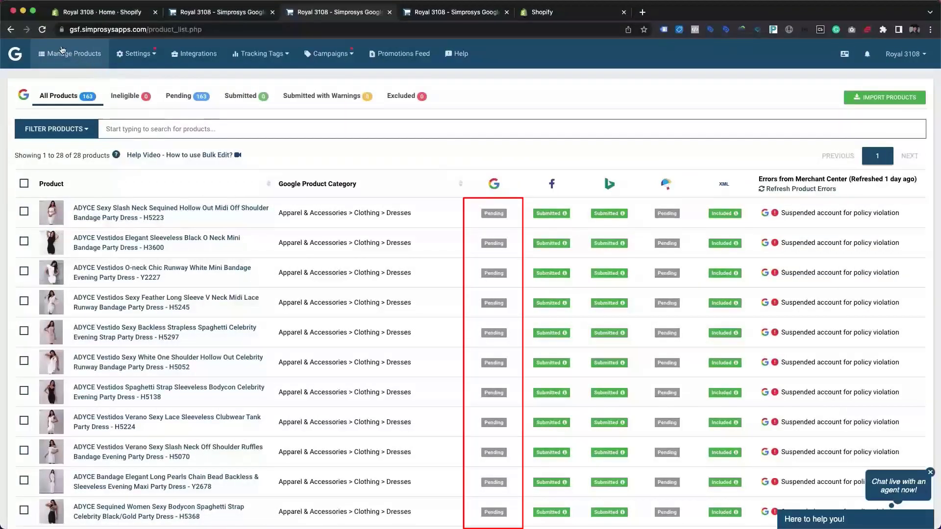
left_click(42, 30)
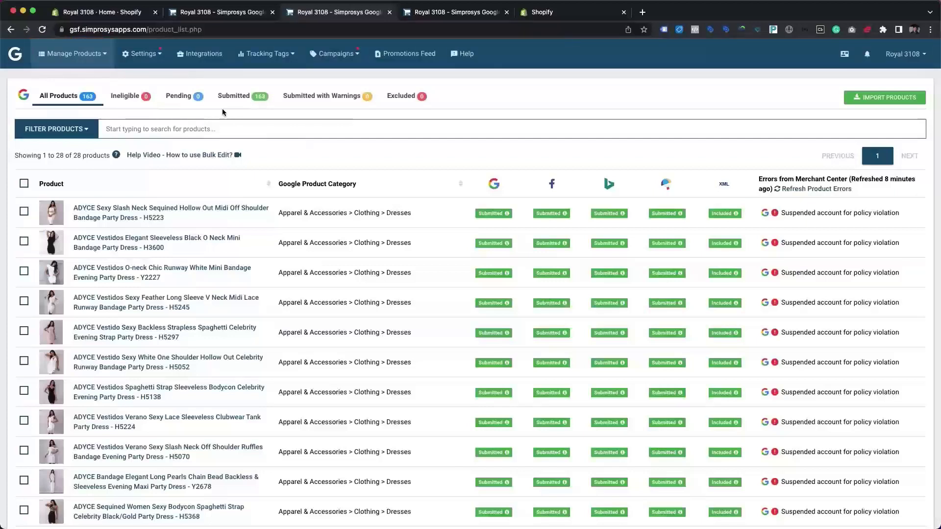
left_click(24, 184)
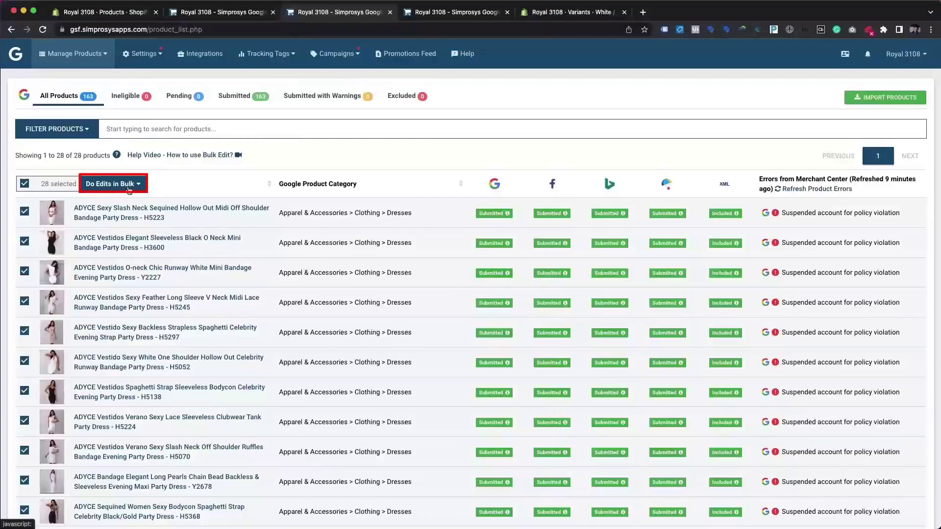
Export the selected products' COGS & Auto Pricing Min Price CSV and open it in Excel.
left_click(129, 185)
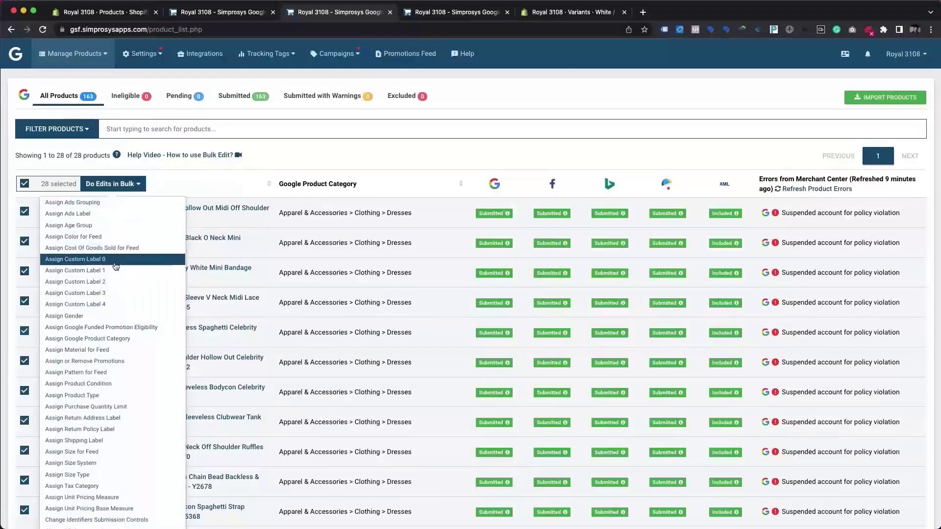
scroll(112, 343, "down", 3)
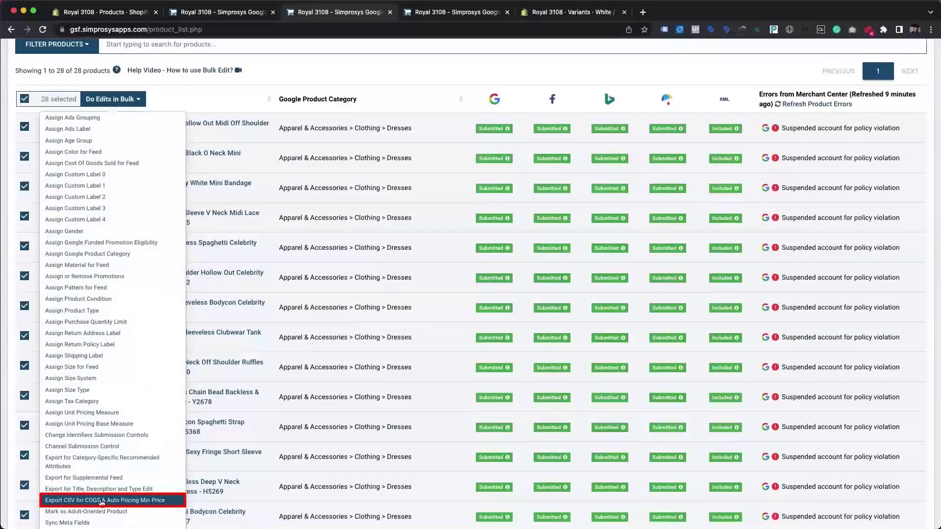
left_click(102, 500)
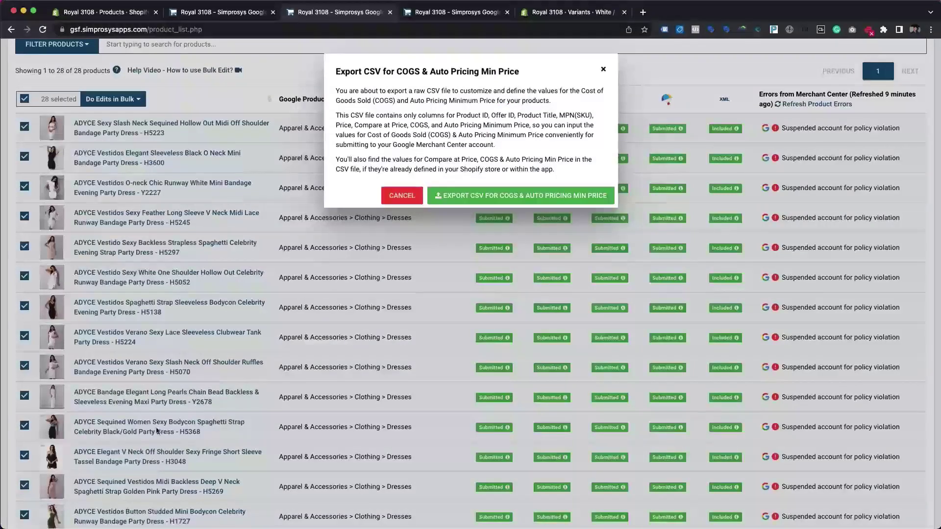
left_click(500, 196)
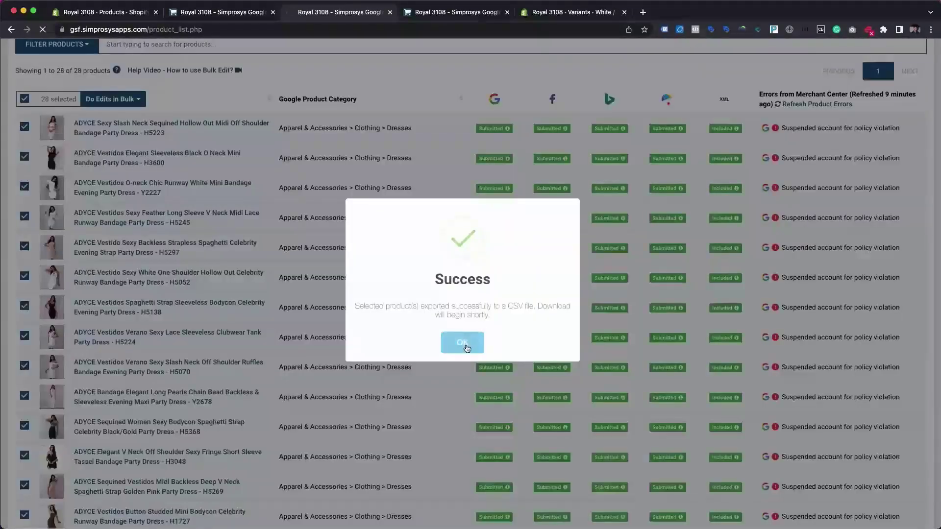
left_click(463, 344)
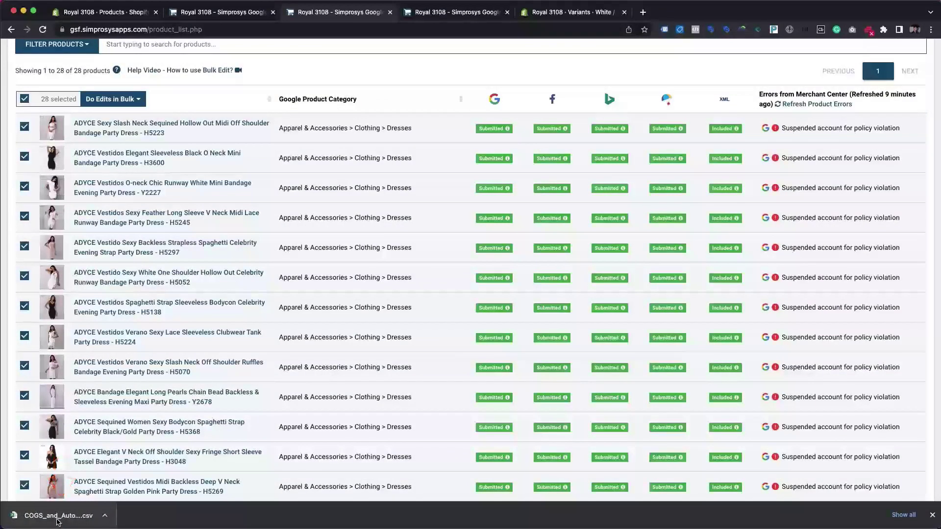
left_click(57, 521)
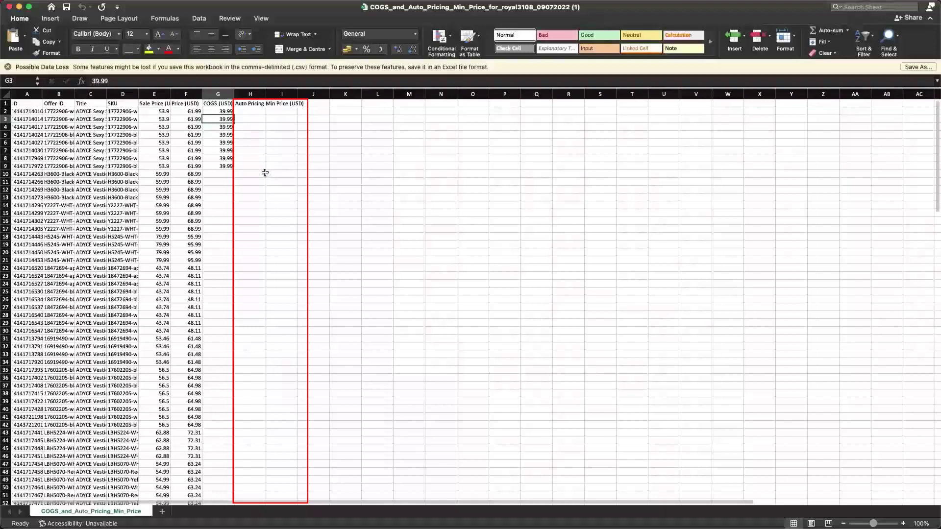
Fill COGS, set Auto Pricing Min Price to =E2-(E2*12/100), and save an _Edited copy.
key("Down")
key("Down")
key("Down")
key("Down")
key("Down")
key("Down")
key("Down")
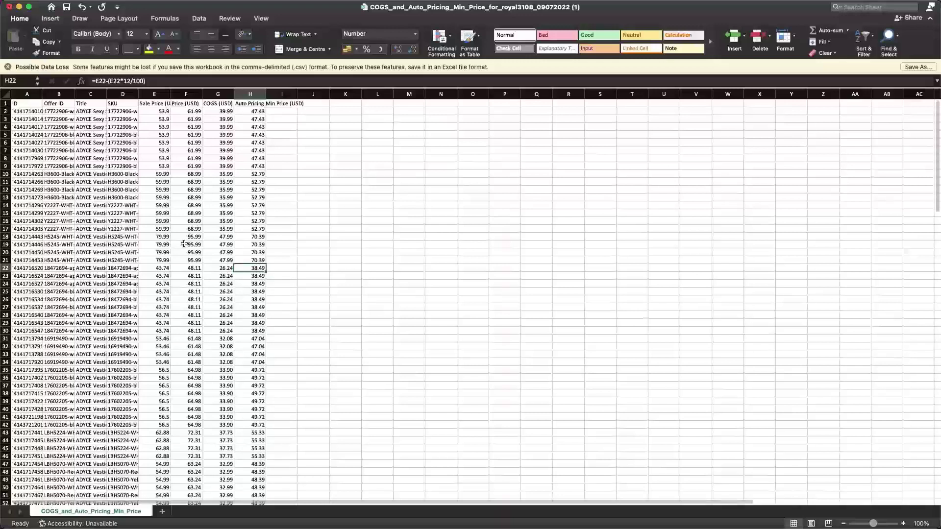
left_click(59, 6)
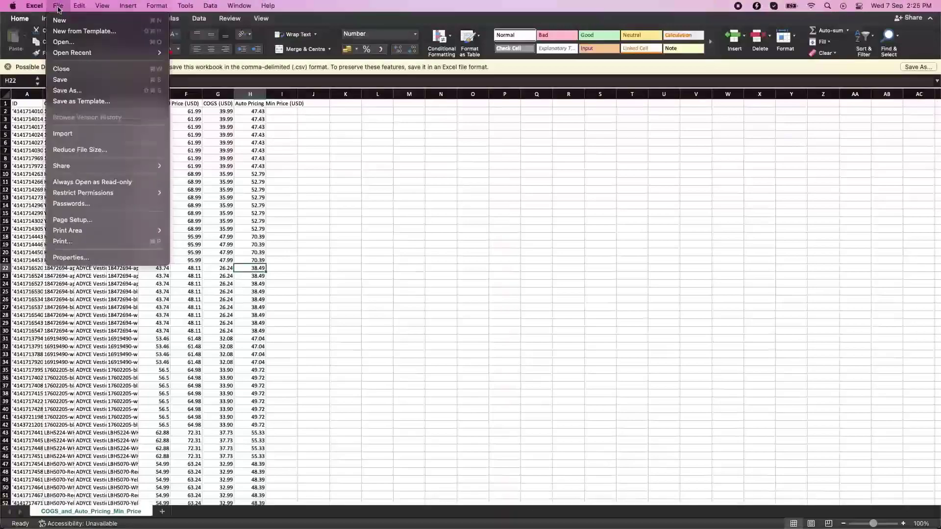
left_click(62, 89)
key("Right")
type("_Edit")
key("Return")
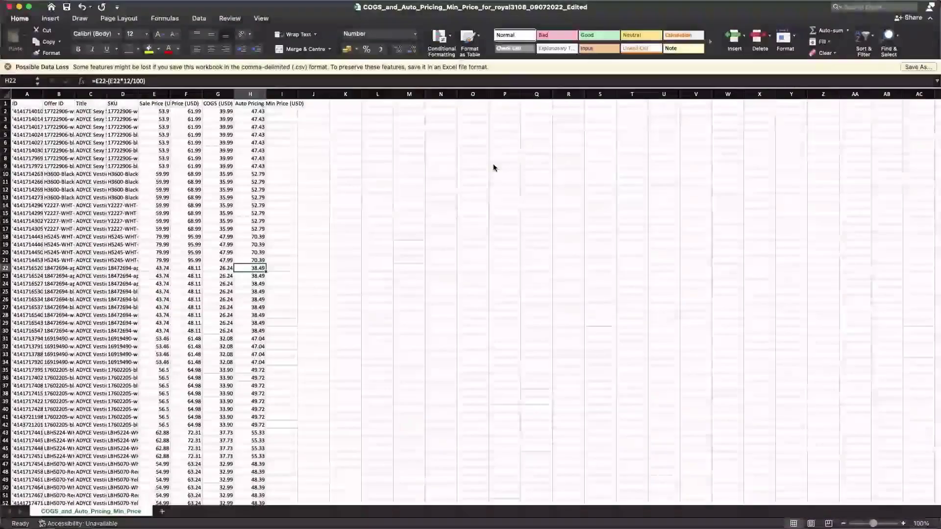
key("super+Tab")
scroll(431, 123, "up", 2)
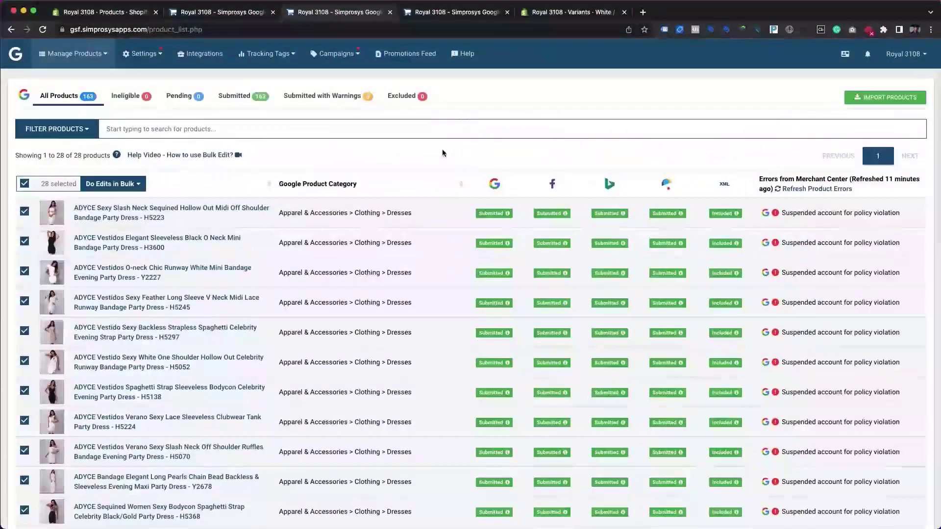
Import the _Edited CSV through the COGS & Auto Pricing Min Price import option, updating 163 products.
left_click(862, 101)
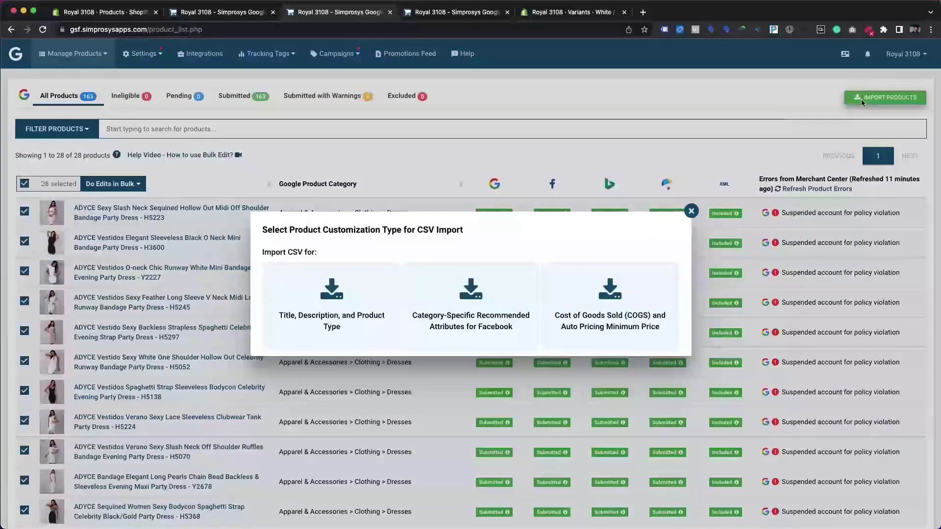
left_click(642, 302)
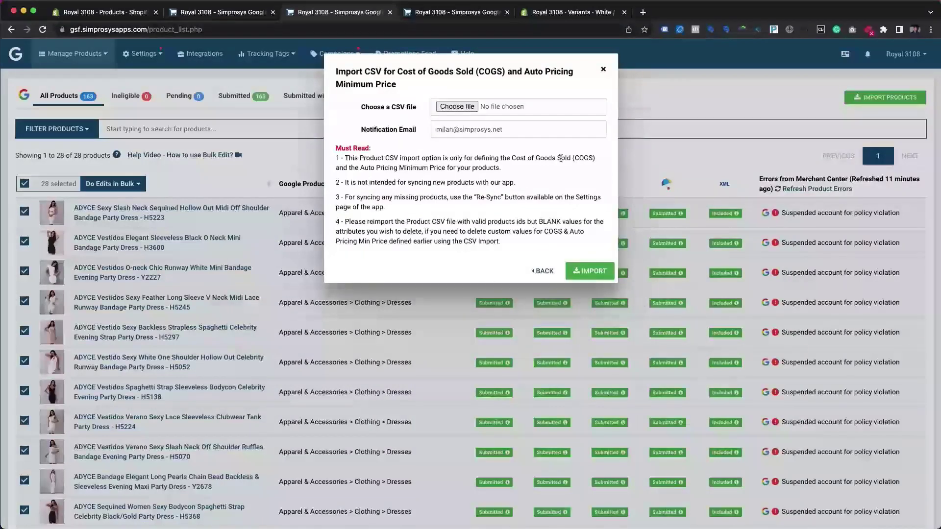
left_click(468, 107)
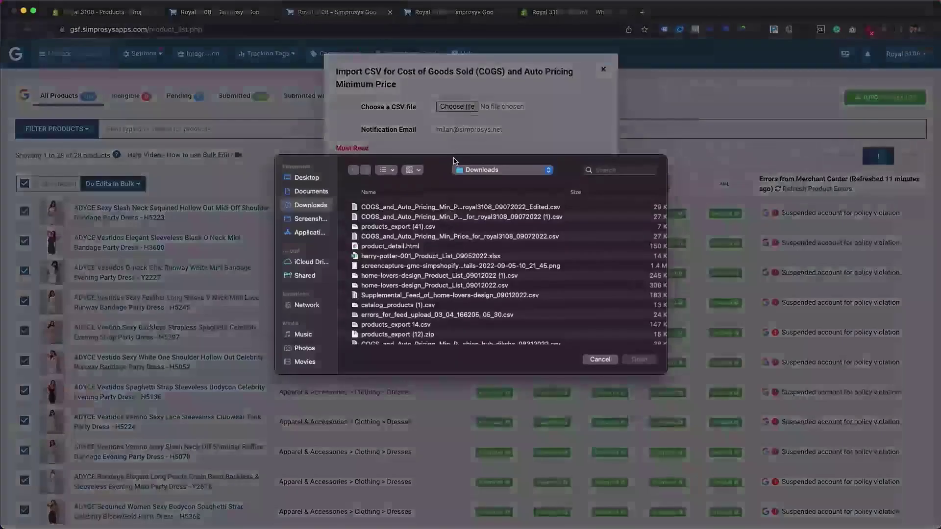
left_click(538, 208)
left_click(639, 360)
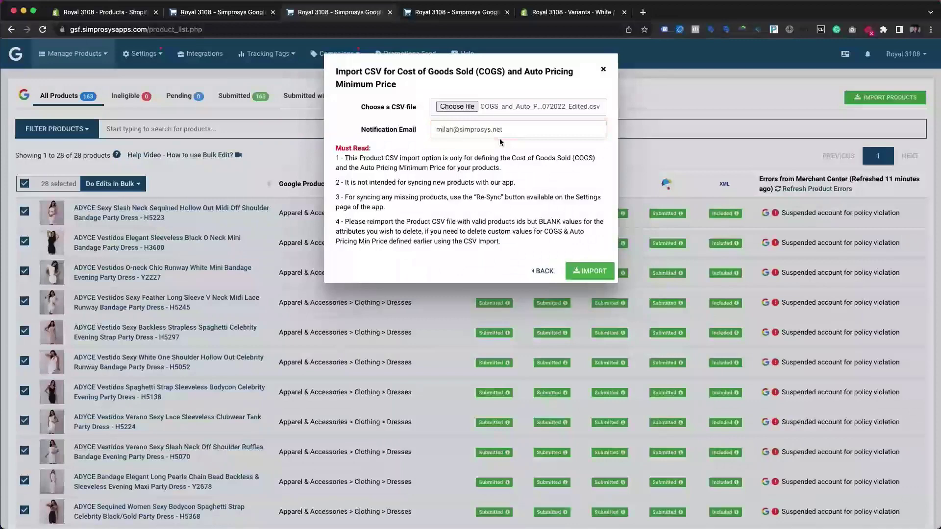
left_click(602, 273)
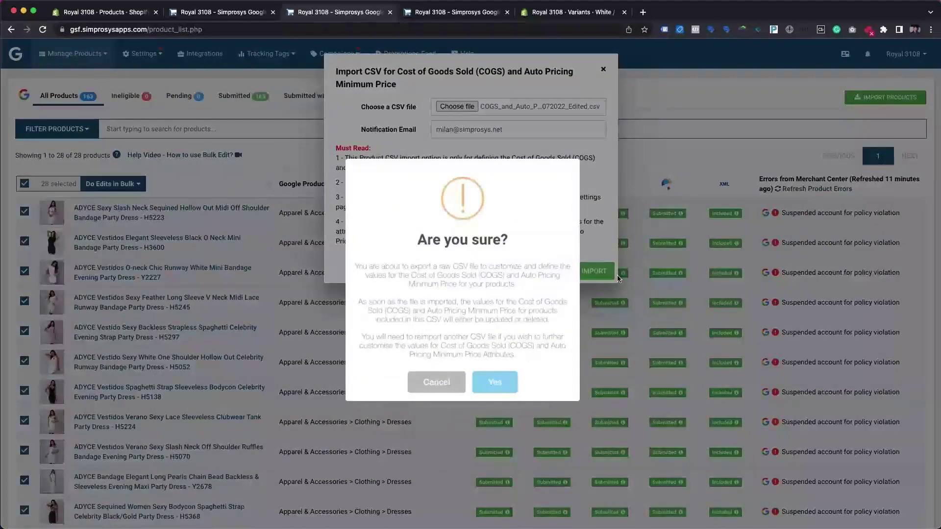
left_click(491, 383)
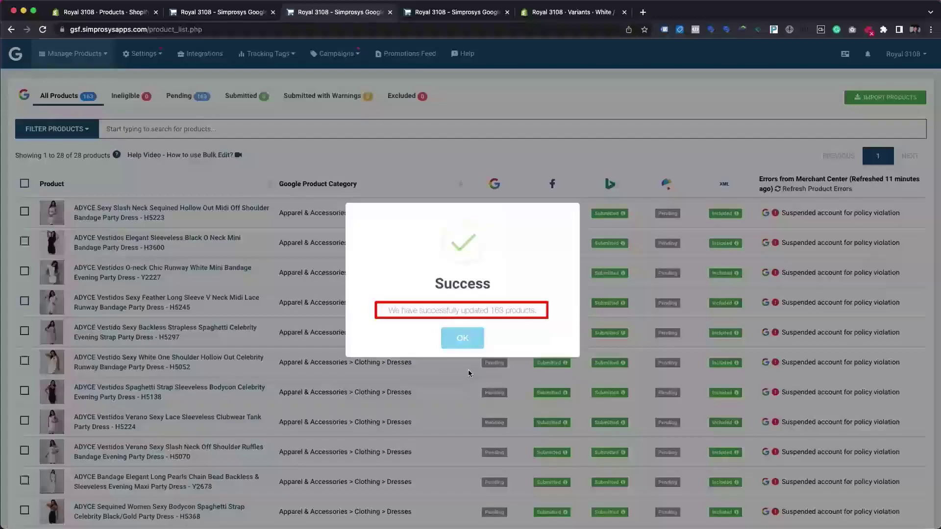
Open the H3600 dress to confirm its variants show COGS 35.99 and min price 52.79.
left_click(466, 345)
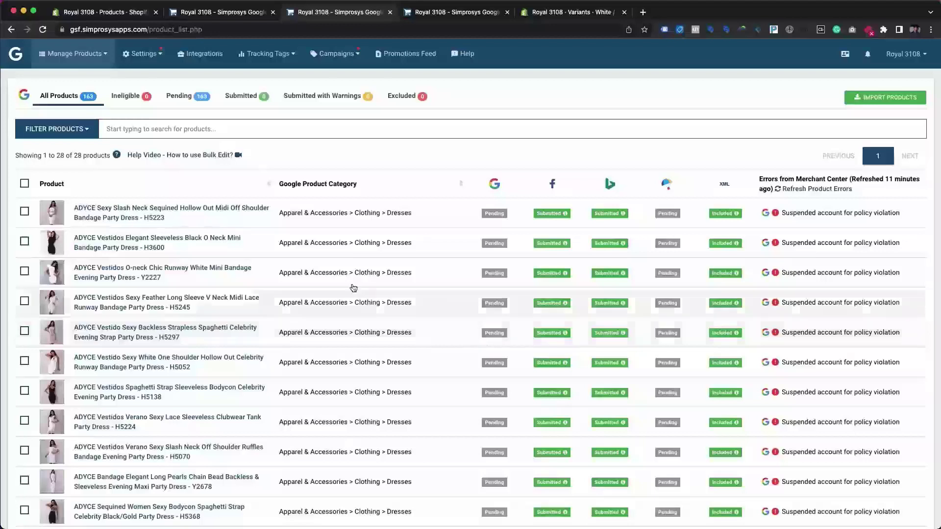
left_click(187, 240)
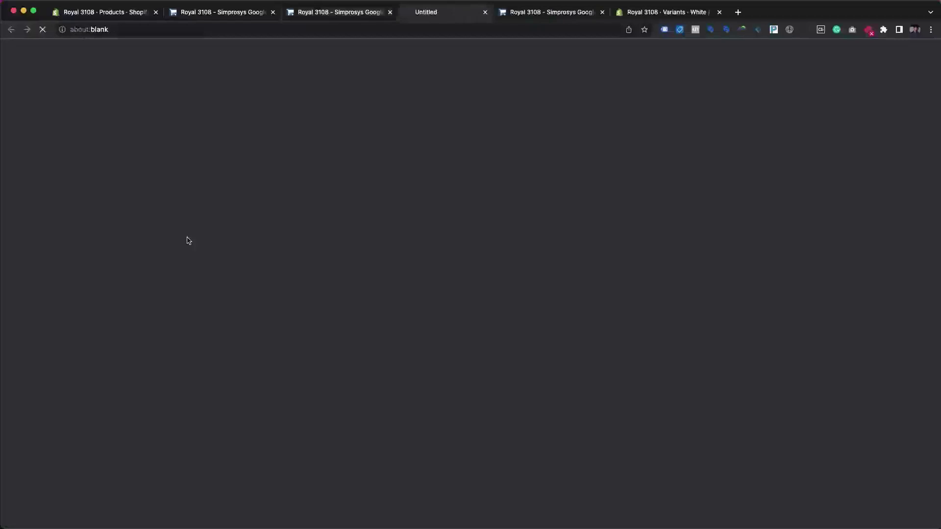
scroll(331, 268, "down", 20)
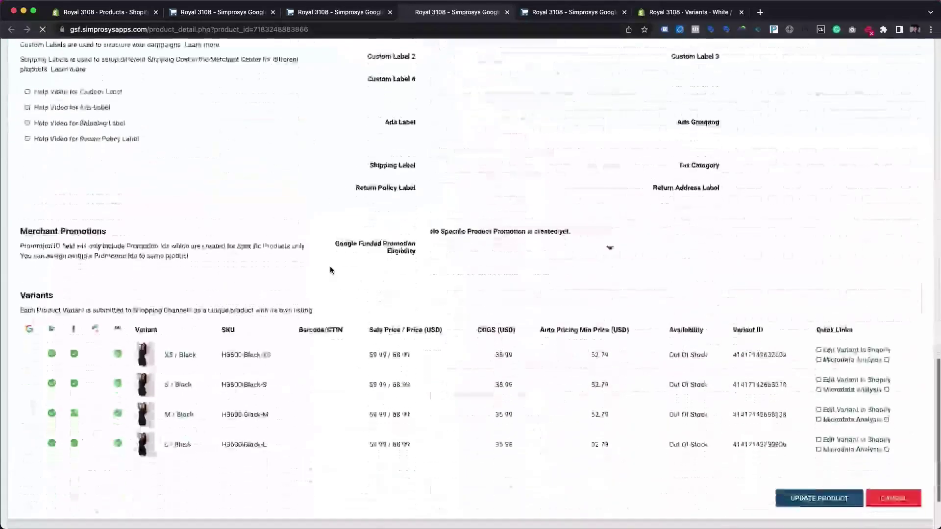